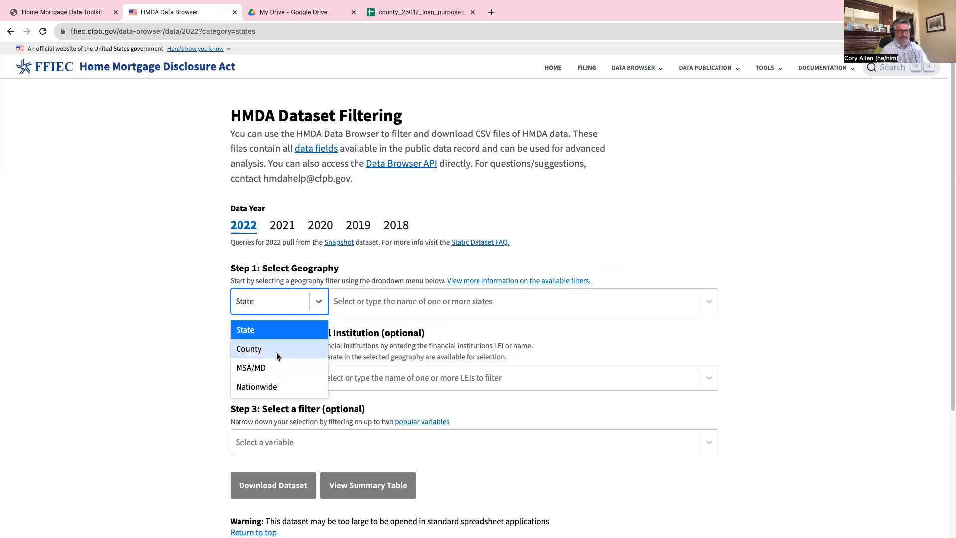
# Step: Set the geography filter to County and select 25017 - MIDDLESEX COUNTY - MASSACHUSETTS
pyautogui.click(276, 352)
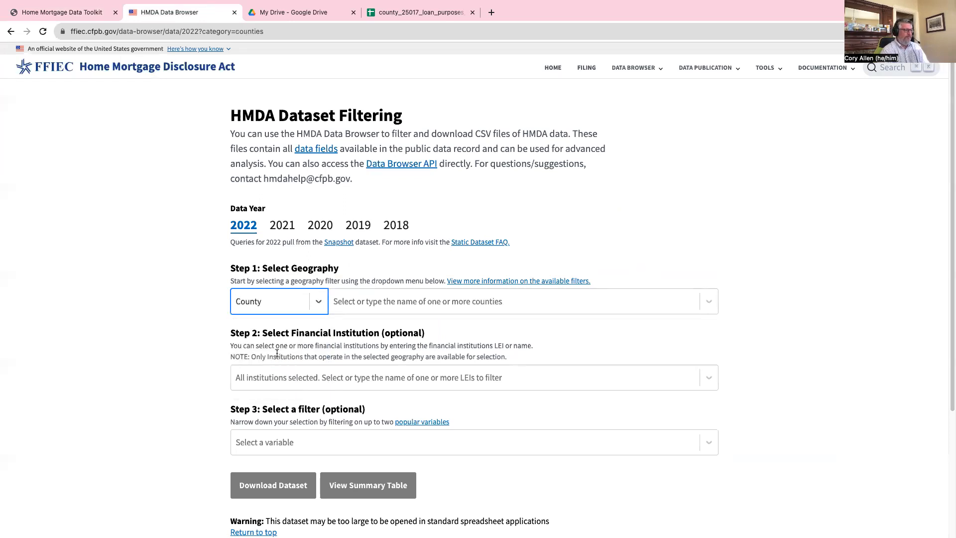
pyautogui.click(362, 301)
pyautogui.write('middles')
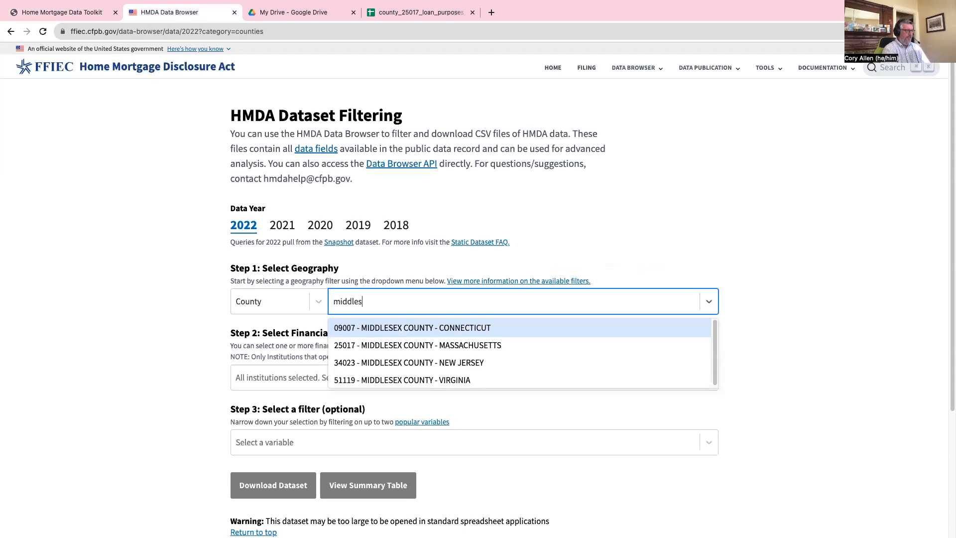
pyautogui.click(396, 344)
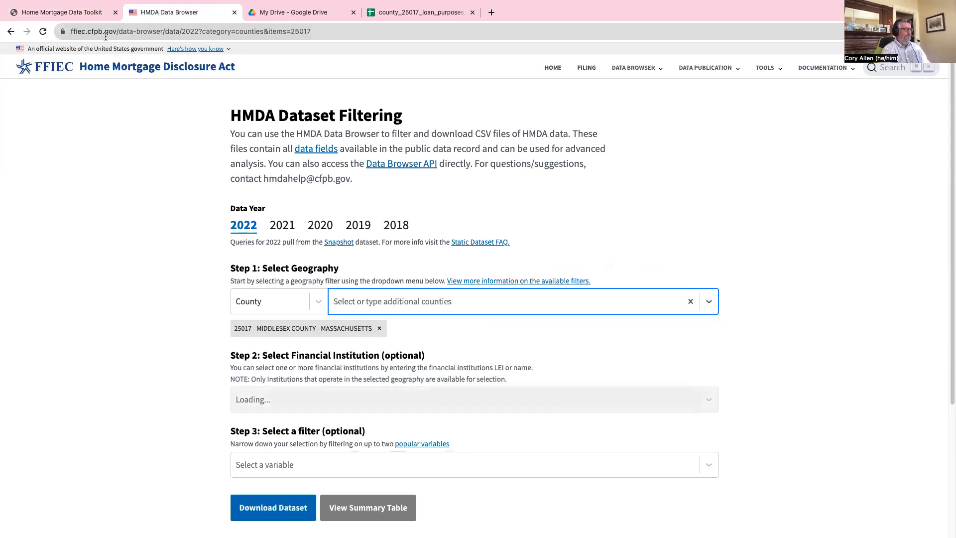
# Step: Read pages 12 and 13 of the Home Mortgage Data Toolkit PDF on choosing the county and the filter variable
pyautogui.click(70, 15)
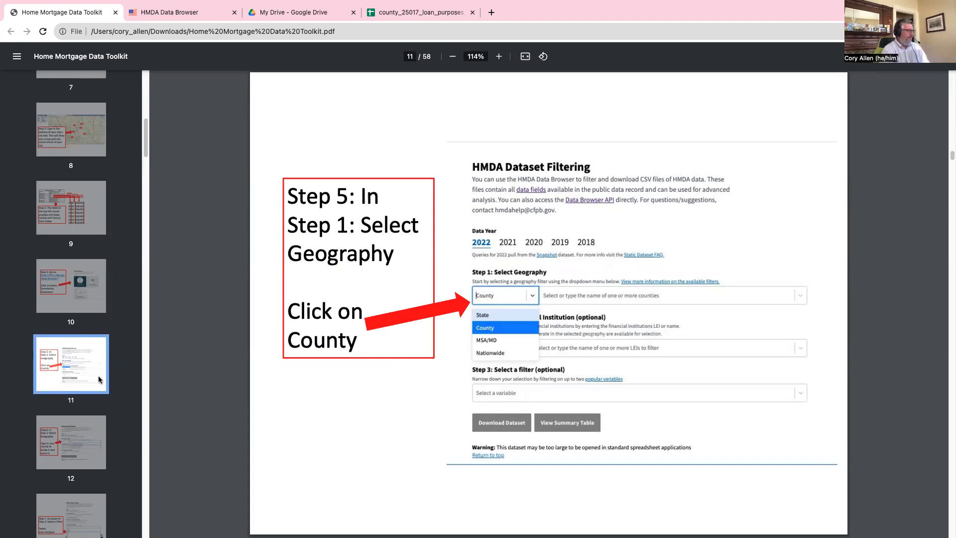
pyautogui.click(182, 14)
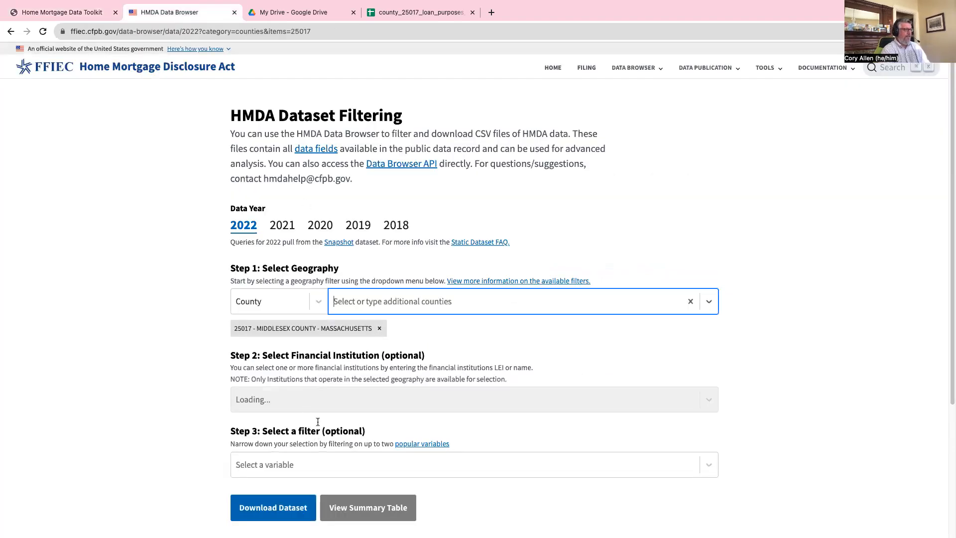
pyautogui.click(67, 13)
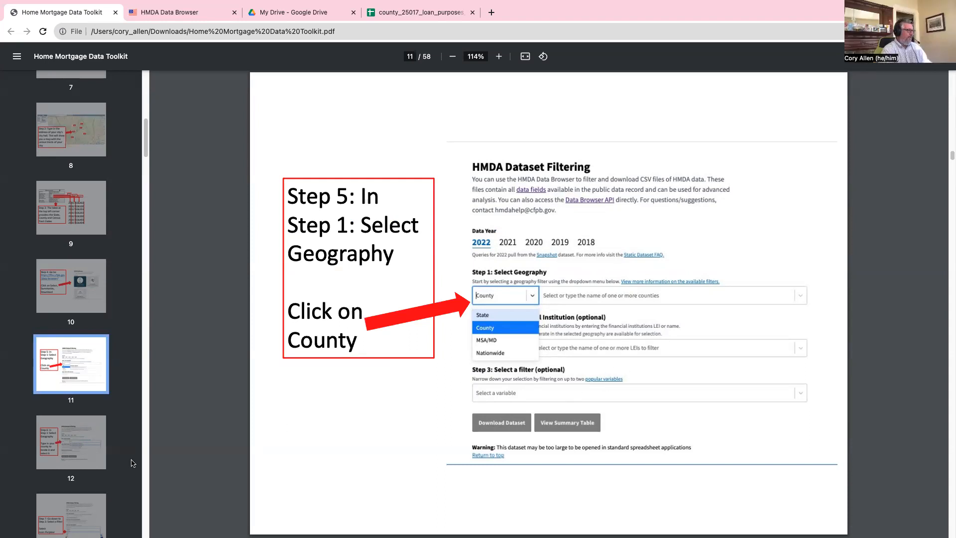
pyautogui.click(94, 445)
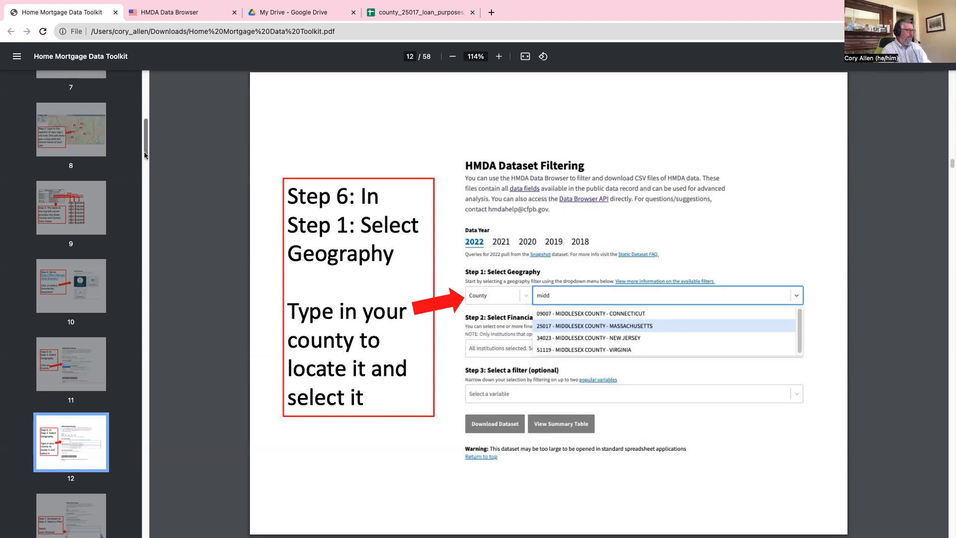
pyautogui.scroll(-5, 145, 154)
pyautogui.click(74, 278)
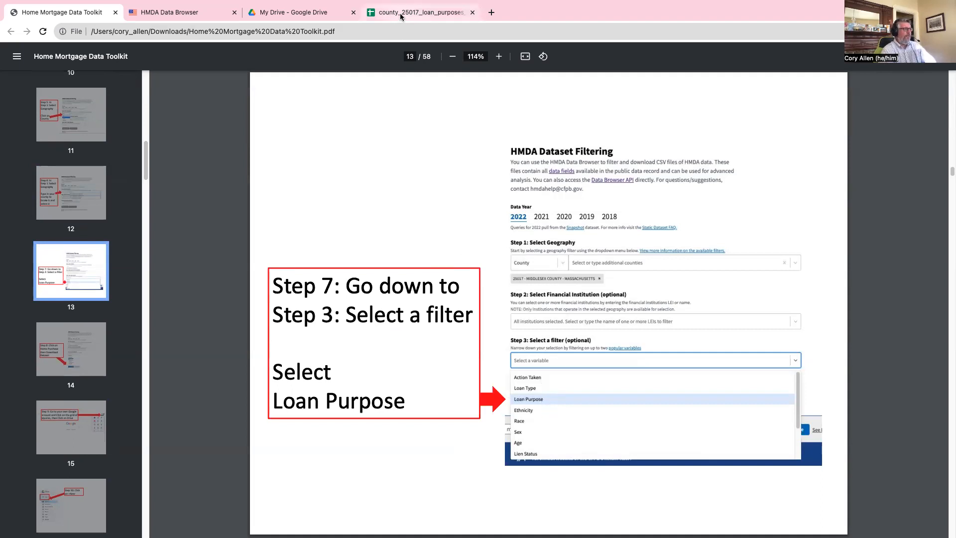
# Step: In the HMDA Data Browser, add the Loan Purpose filter and limit it to Home Purchase
pyautogui.click(166, 14)
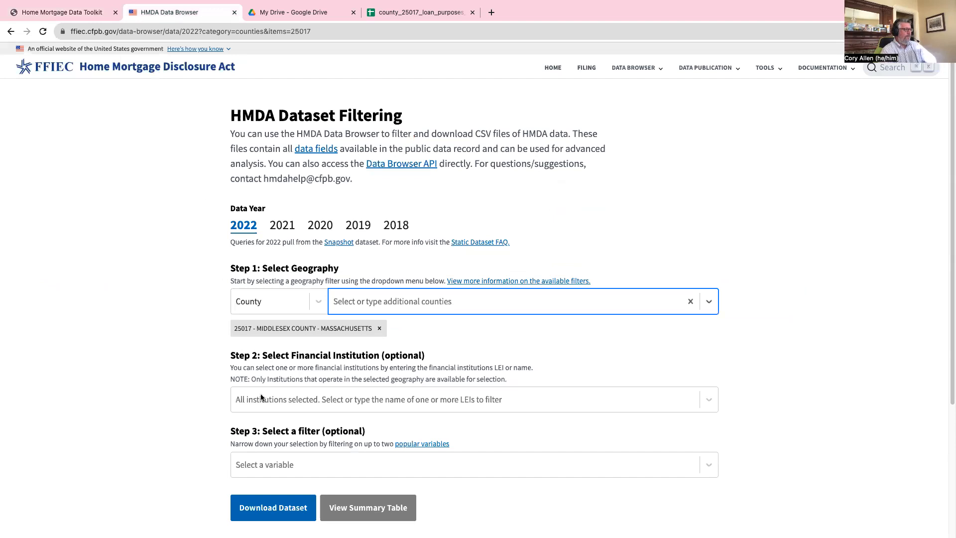
pyautogui.click(285, 466)
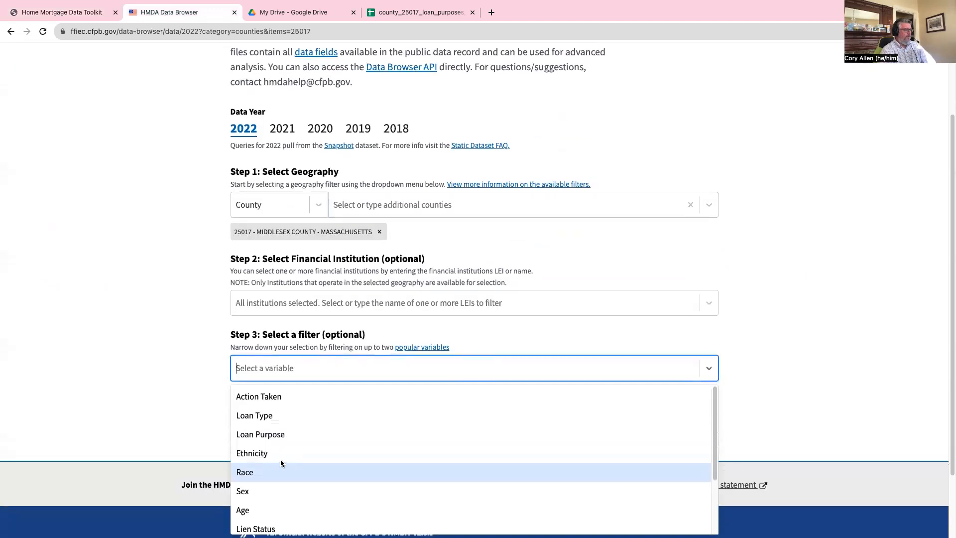
pyautogui.click(270, 435)
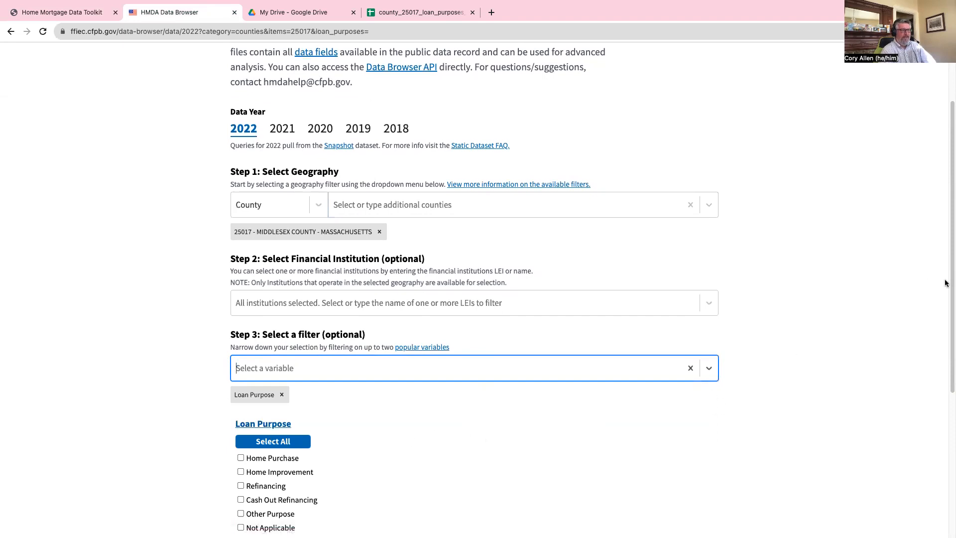
pyautogui.moveTo(951, 289); pyautogui.dragTo(941, 360)
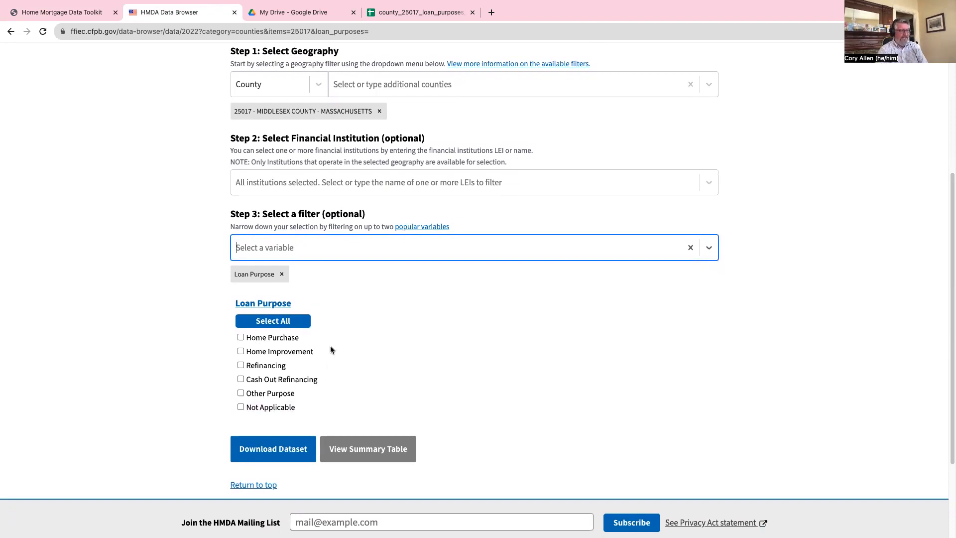
pyautogui.click(240, 338)
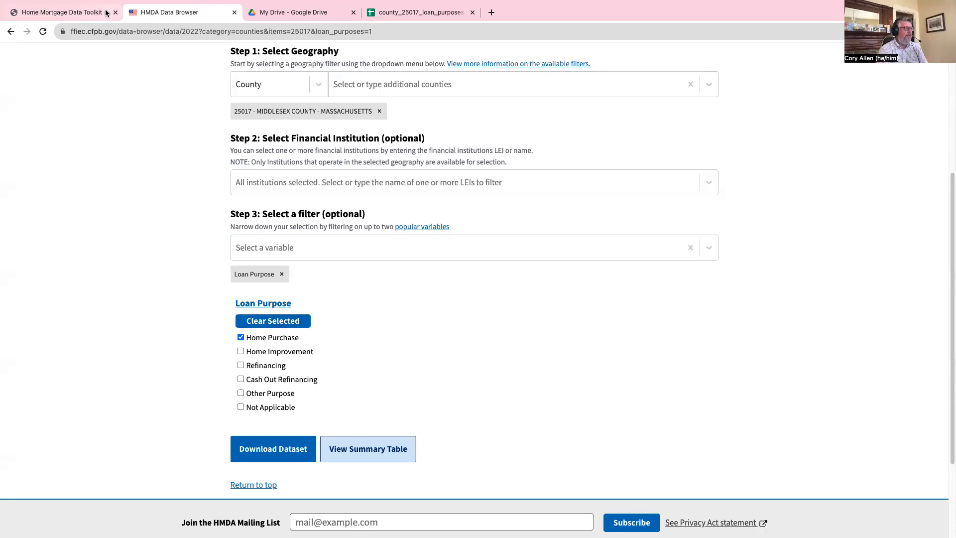
# Step: Consult page 14 of the toolkit PDF and return to the HMDA Data Browser to download the filtered dataset
pyautogui.click(83, 16)
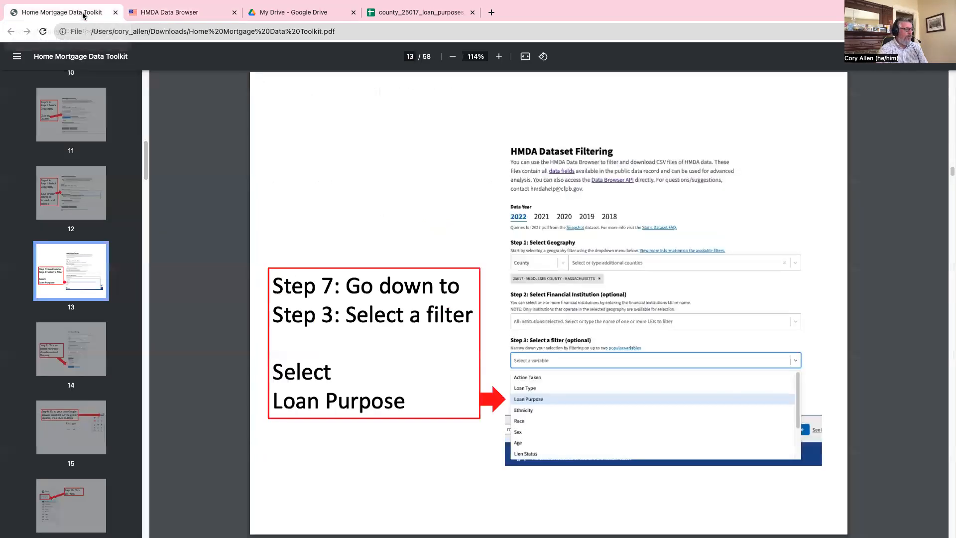
pyautogui.click(80, 341)
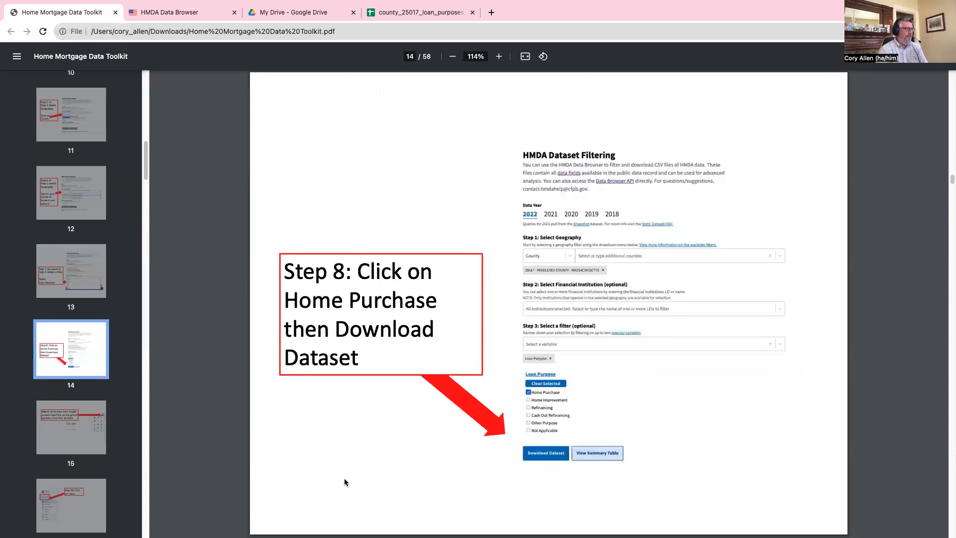
pyautogui.click(207, 13)
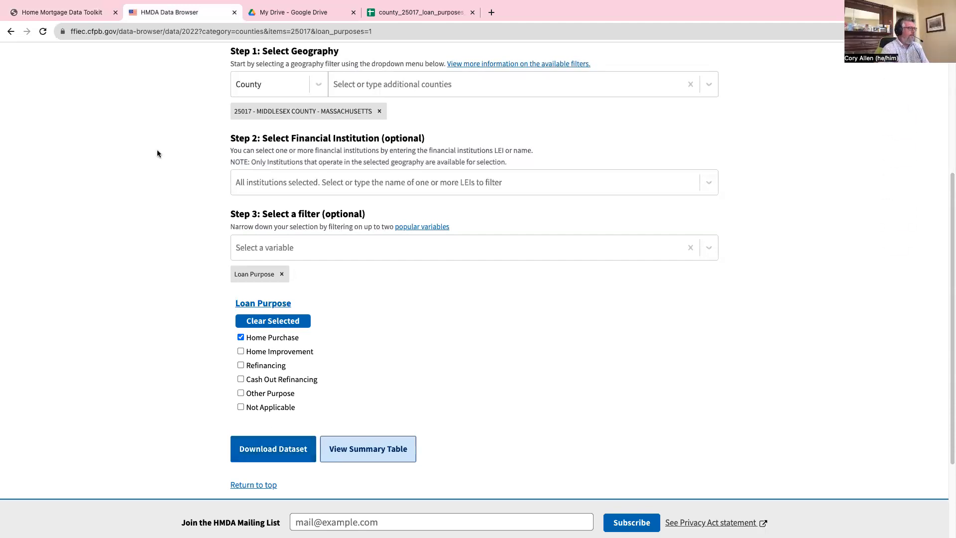
# Step: Read toolkit pages 15 to 19 on uploading the downloaded CSV to Google Drive and opening it with Google Sheets
pyautogui.click(68, 14)
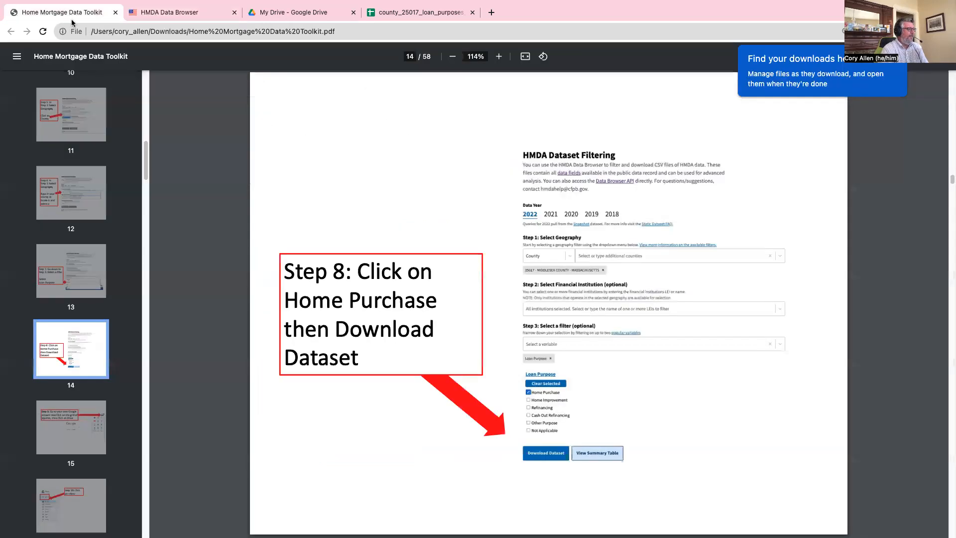
pyautogui.click(84, 417)
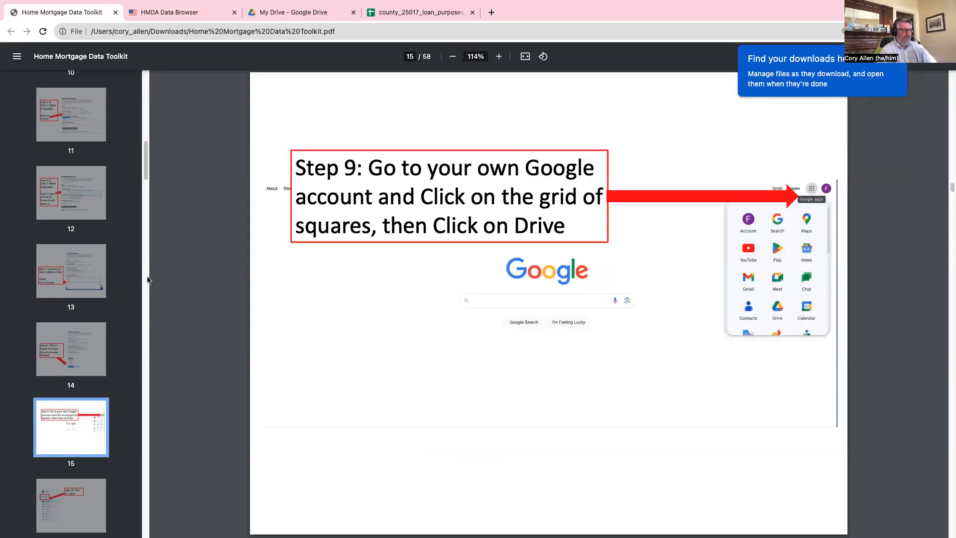
pyautogui.scroll(-2, 141, 194)
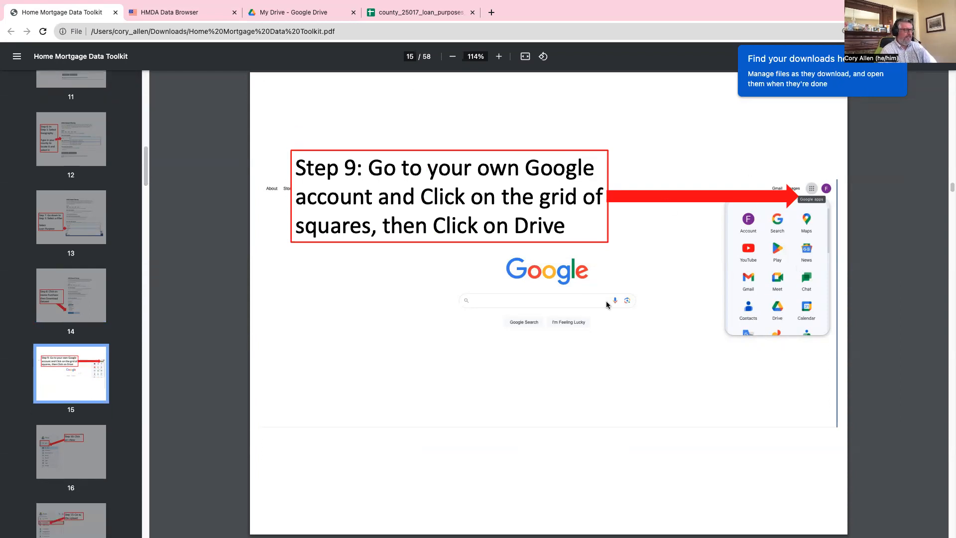
pyautogui.click(70, 450)
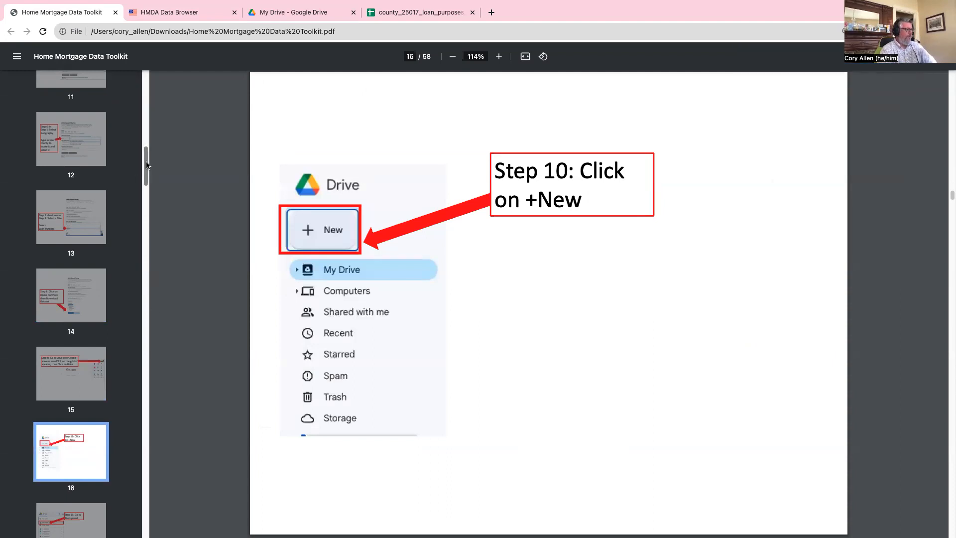
pyautogui.moveTo(147, 166); pyautogui.dragTo(147, 191)
pyautogui.click(78, 226)
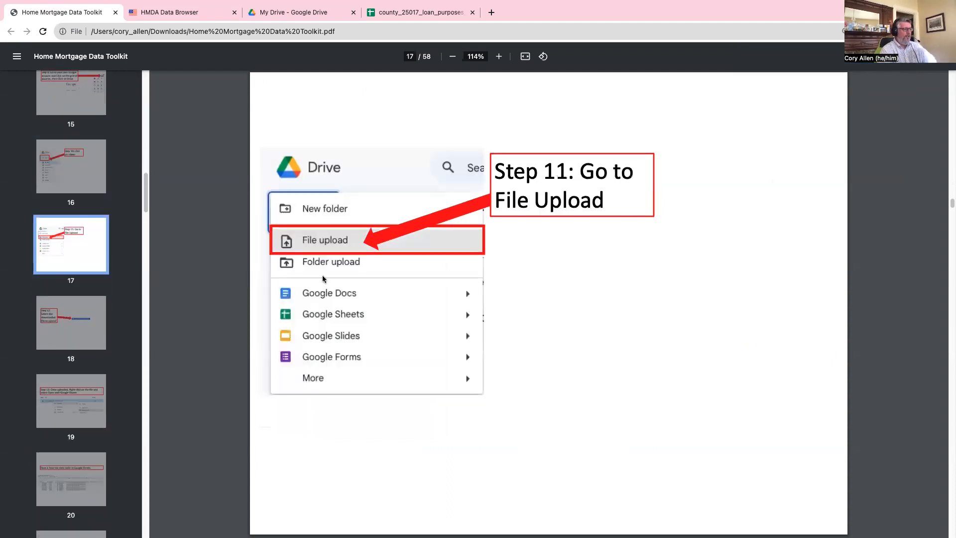
pyautogui.click(86, 330)
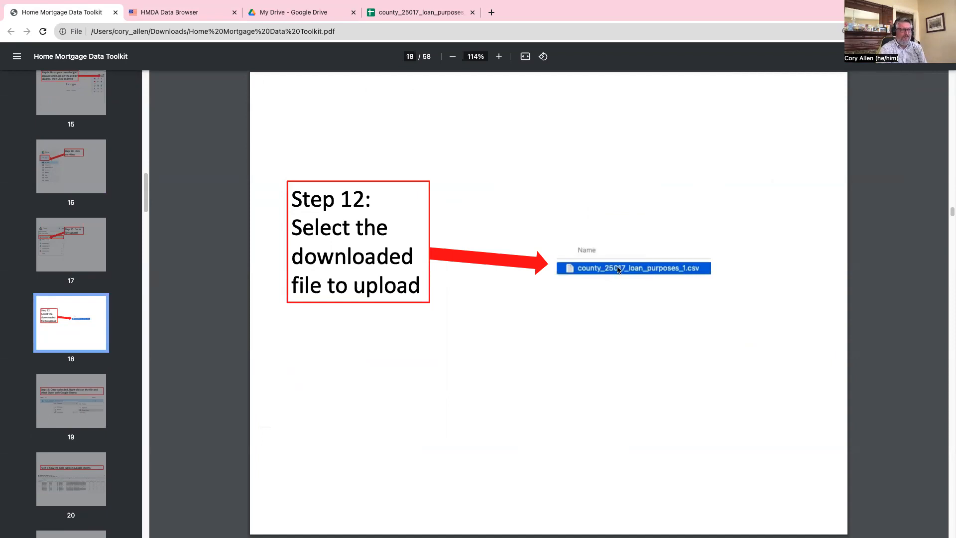
pyautogui.click(85, 400)
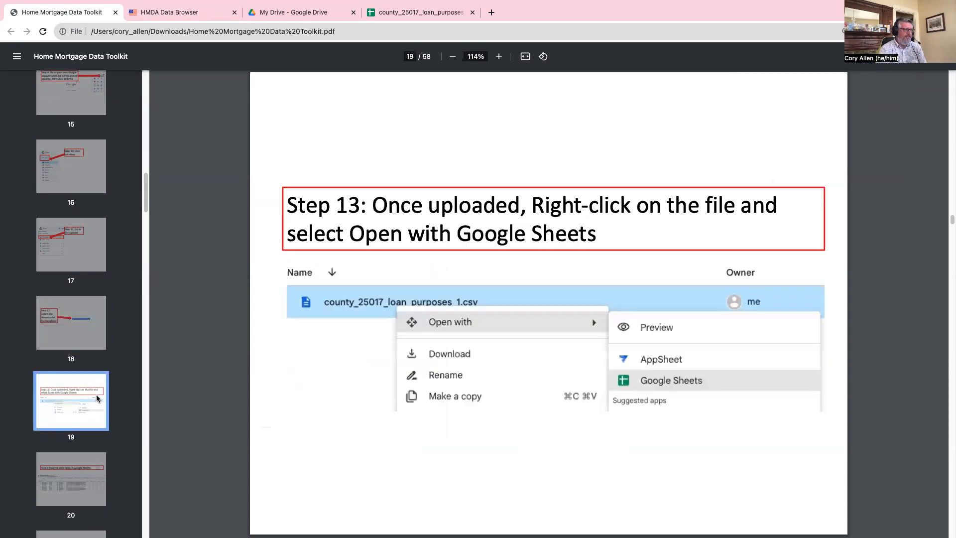
# Step: Switch to Google Drive and show the Open with options for county_25017_loan_purposes_1 (1).csv
pyautogui.click(288, 7)
pyautogui.rightClick(229, 391)
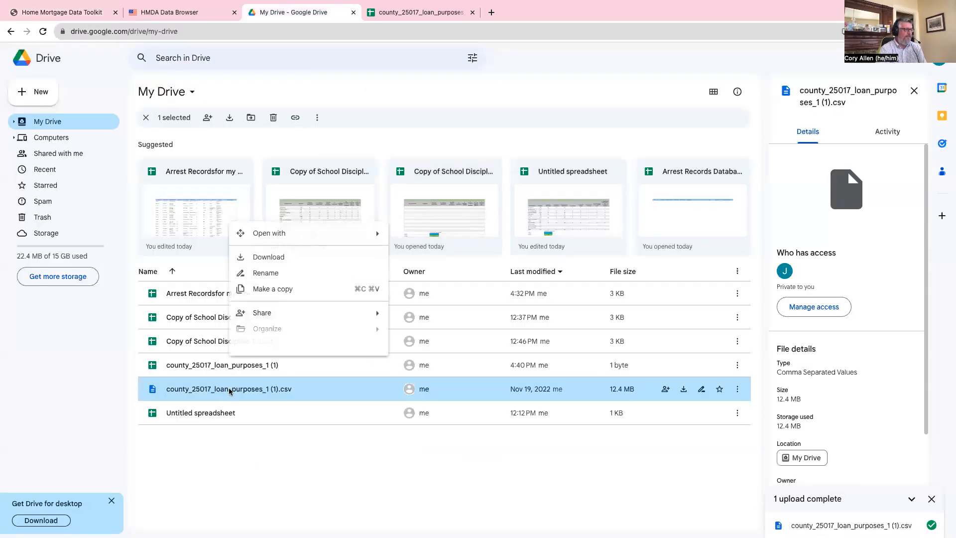
pyautogui.moveTo(296, 315)
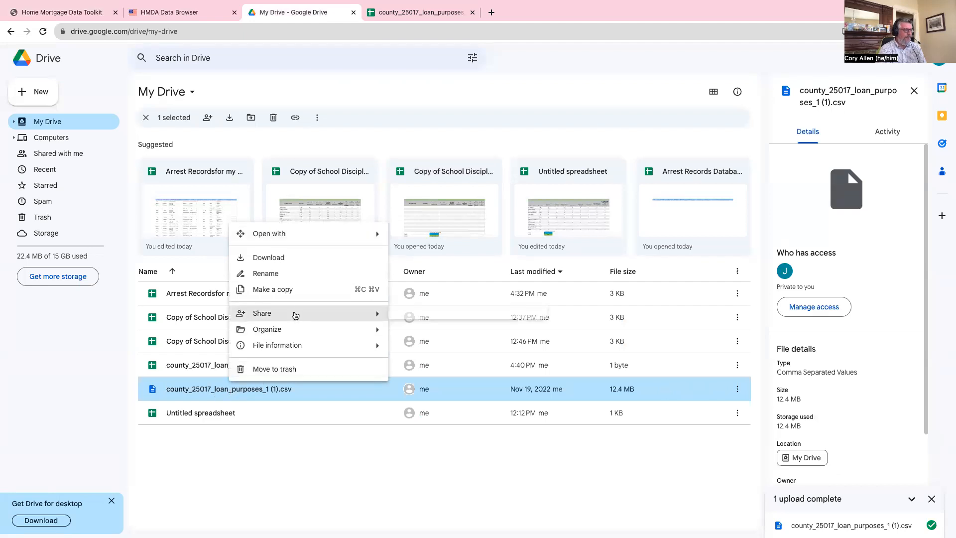
pyautogui.moveTo(307, 234)
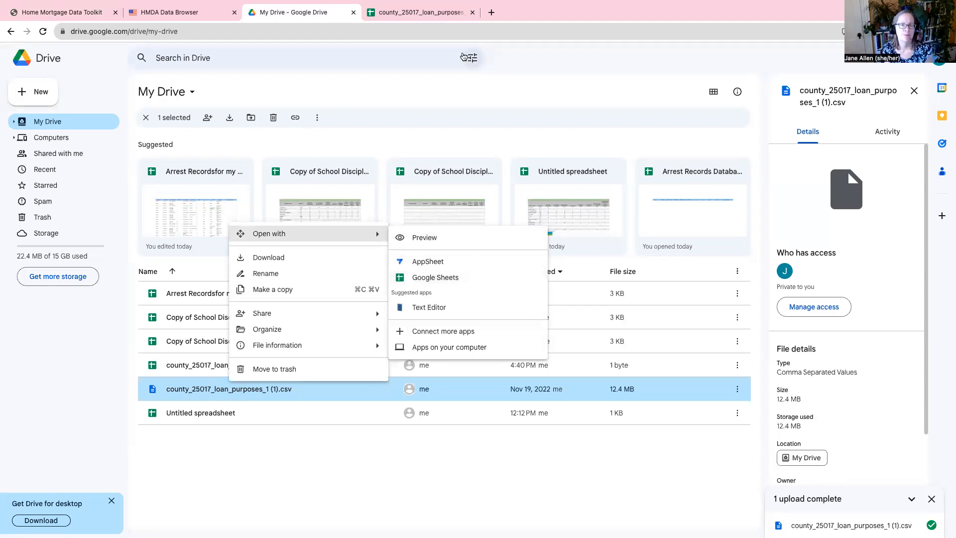
# Step: Switch to the county_25017_loan_purposes_1 (1) spreadsheet in Google Sheets and look through its rows down to the end
pyautogui.click(413, 13)
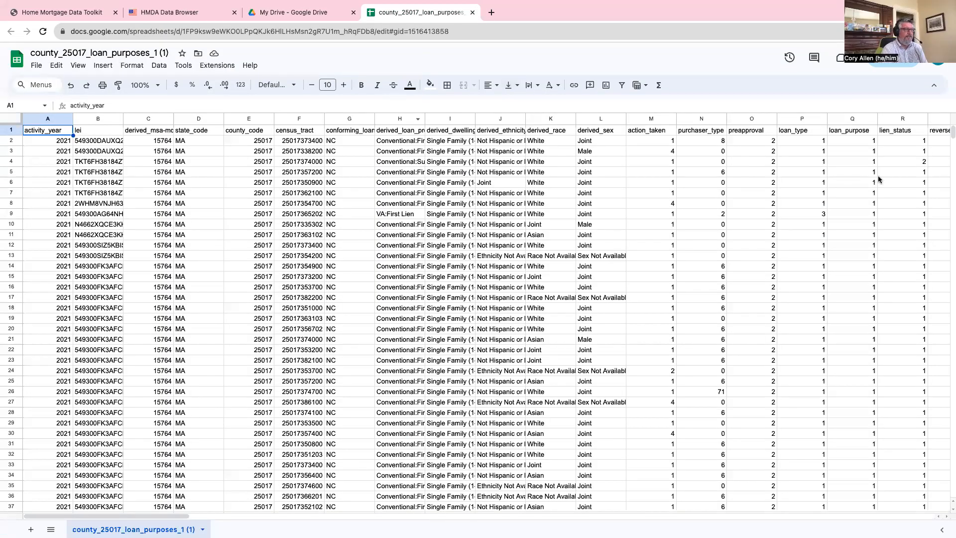
pyautogui.scroll(-20, 948, 299)
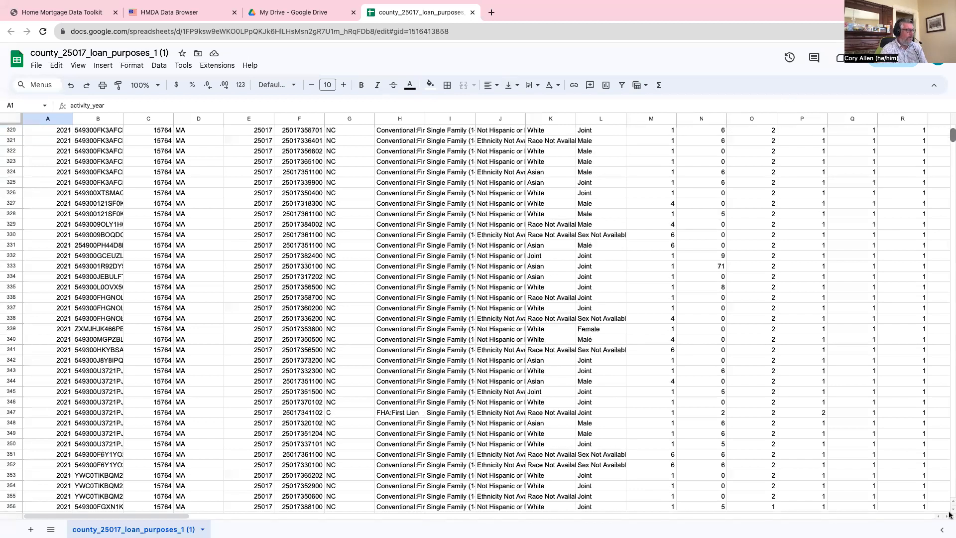
pyautogui.moveTo(952, 135); pyautogui.dragTo(949, 173)
pyautogui.moveTo(951, 318); pyautogui.dragTo(952, 491)
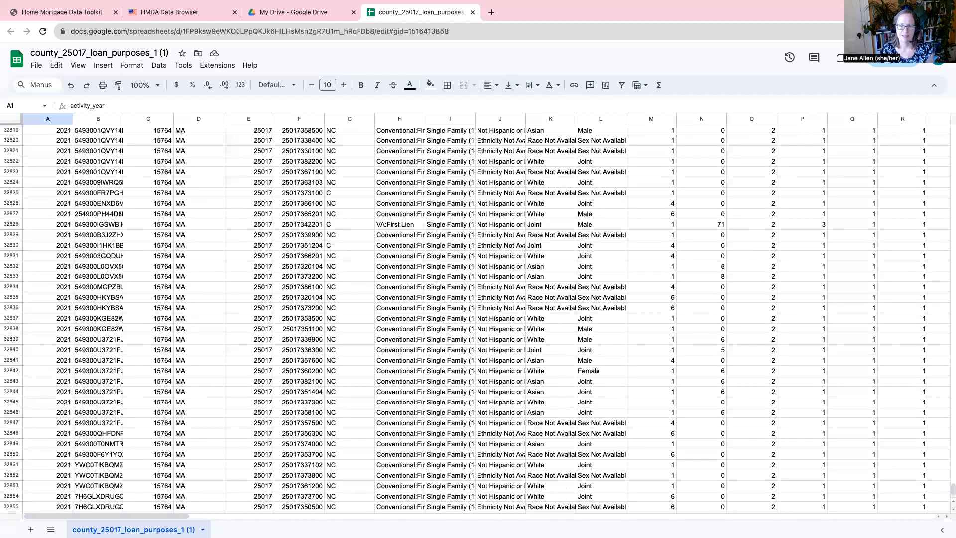
pyautogui.scroll(10, 936, 130)
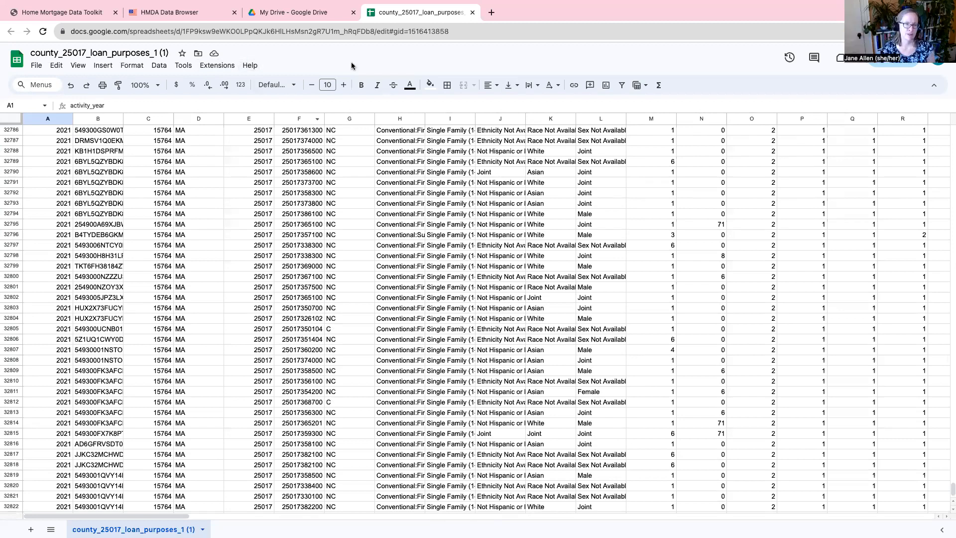
# Step: Read toolkit pages 20 and 21 on how the data looks in Google Sheets and how to create a filter
pyautogui.click(71, 13)
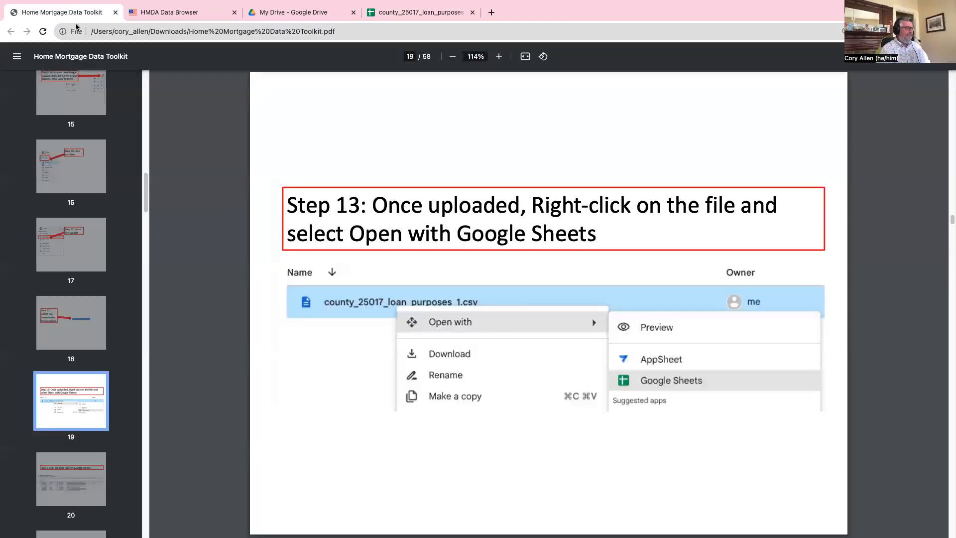
pyautogui.scroll(-5, 82, 348)
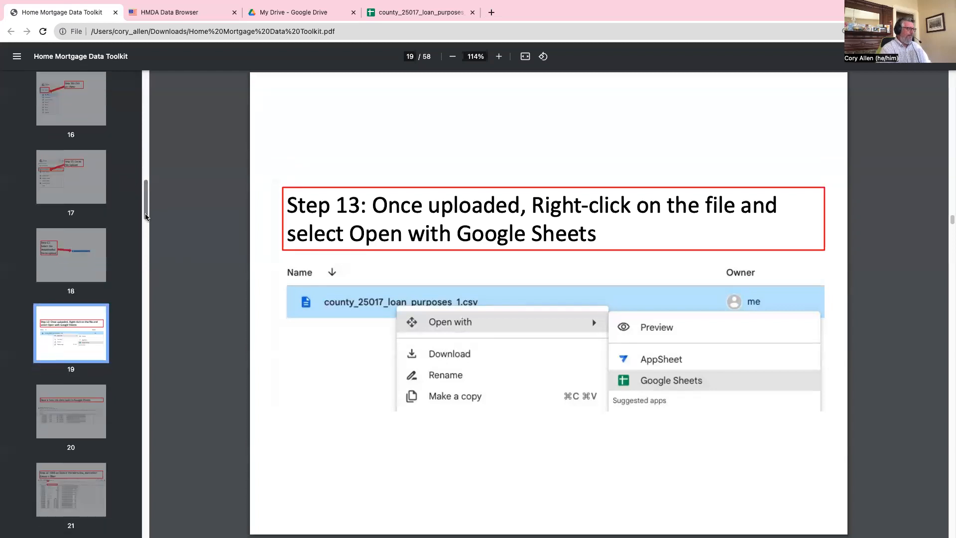
pyautogui.click(82, 377)
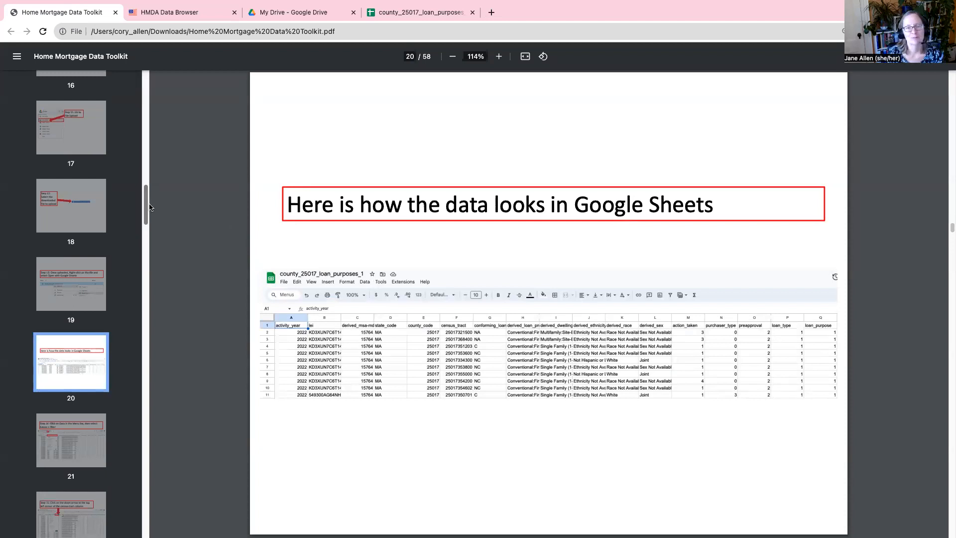
pyautogui.scroll(-8, 148, 206)
pyautogui.click(90, 261)
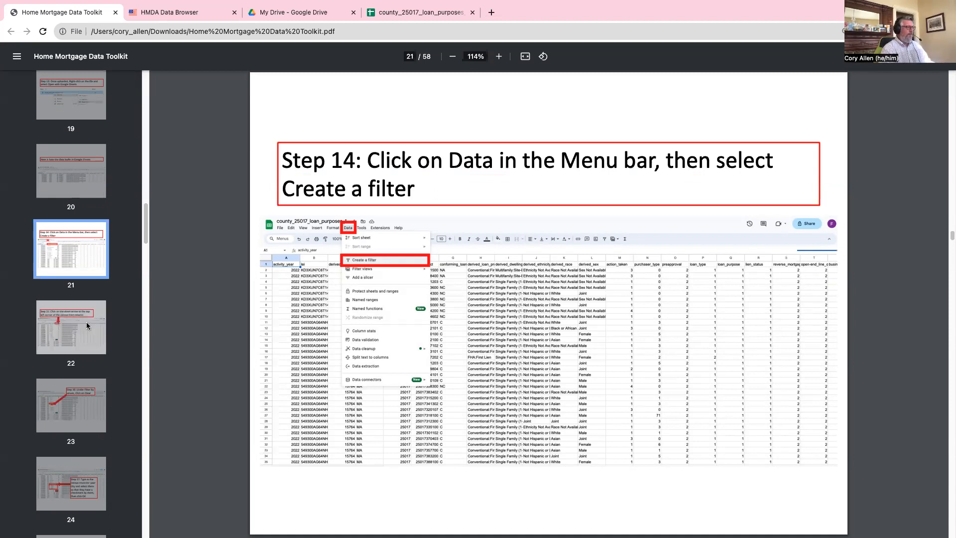
# Step: Switch to the county_25017_loan_purposes_1 (1) spreadsheet and create a filter on its data, returning to the header row
pyautogui.click(391, 17)
pyautogui.click(159, 65)
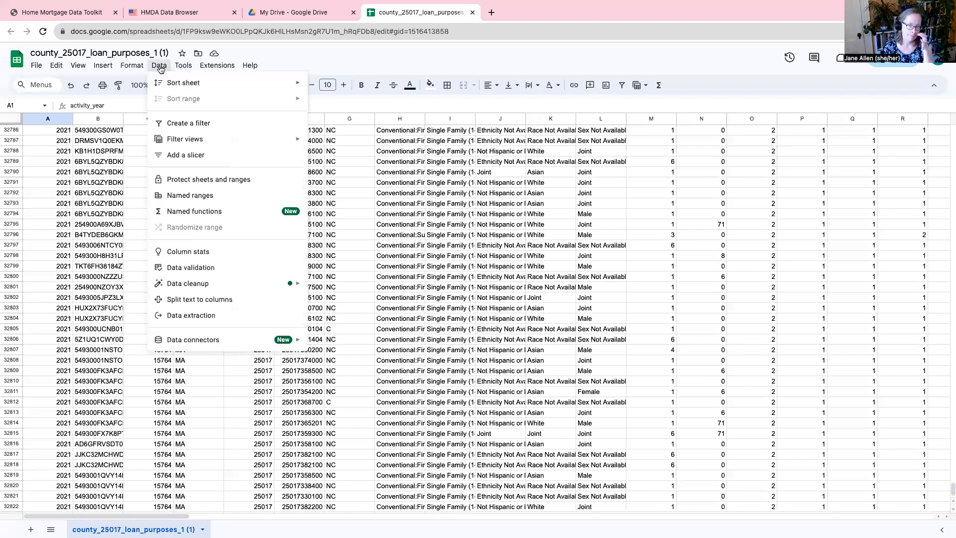
pyautogui.click(185, 123)
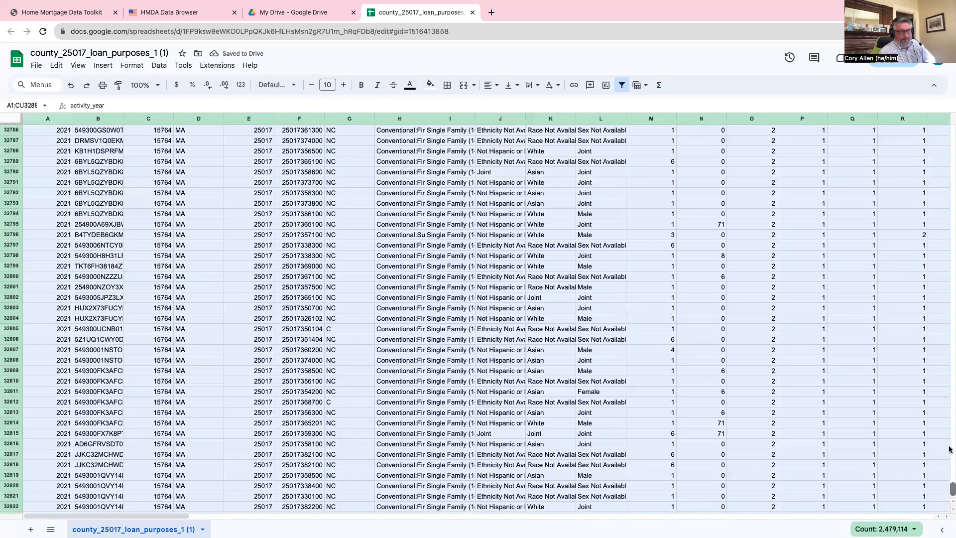
pyautogui.moveTo(950, 485); pyautogui.dragTo(941, 90)
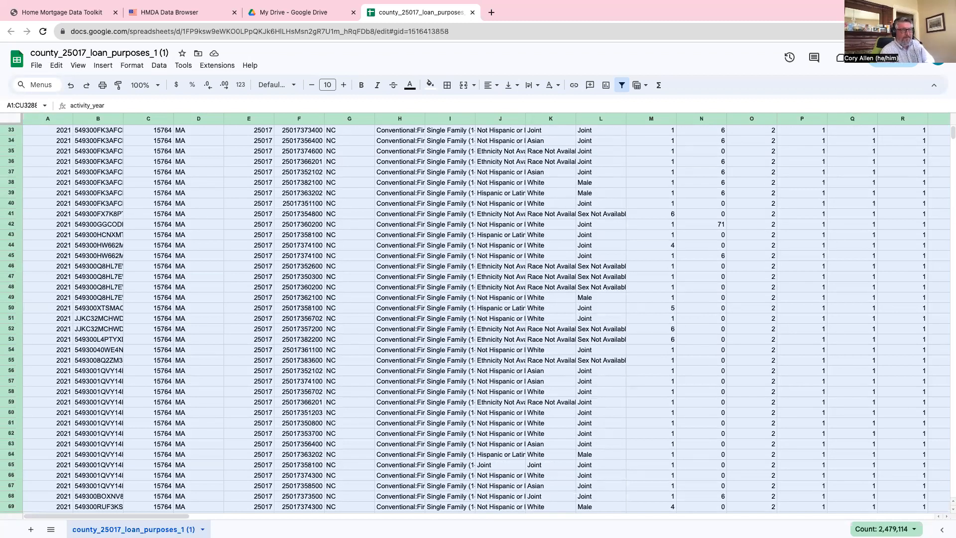
pyautogui.moveTo(949, 136); pyautogui.dragTo(951, 125)
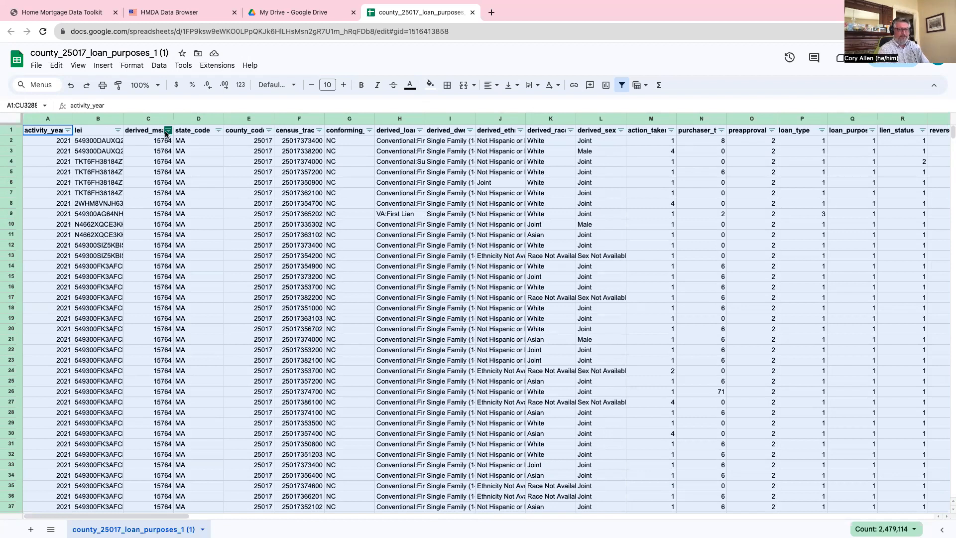
# Step: Remove the filter from the sheet and create it again on the same data range
pyautogui.click(159, 65)
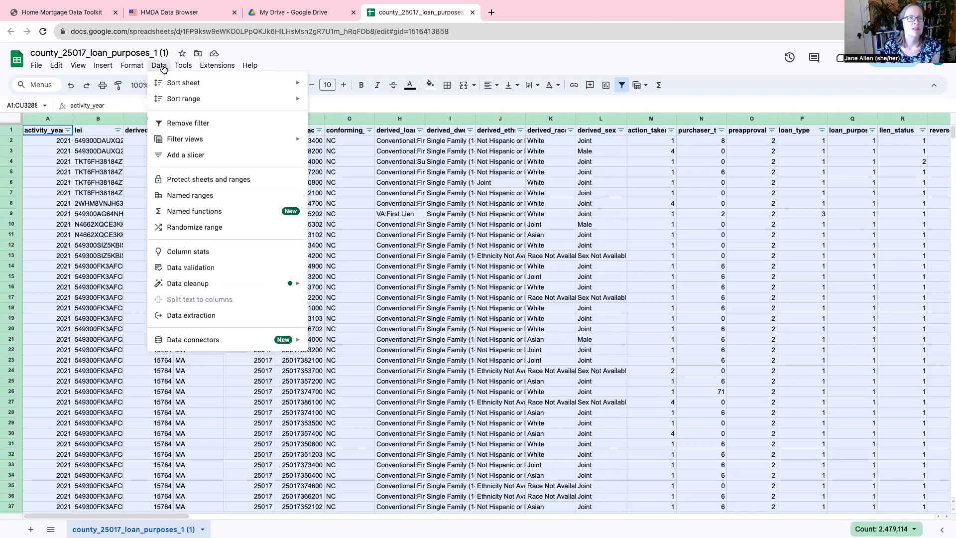
pyautogui.click(181, 122)
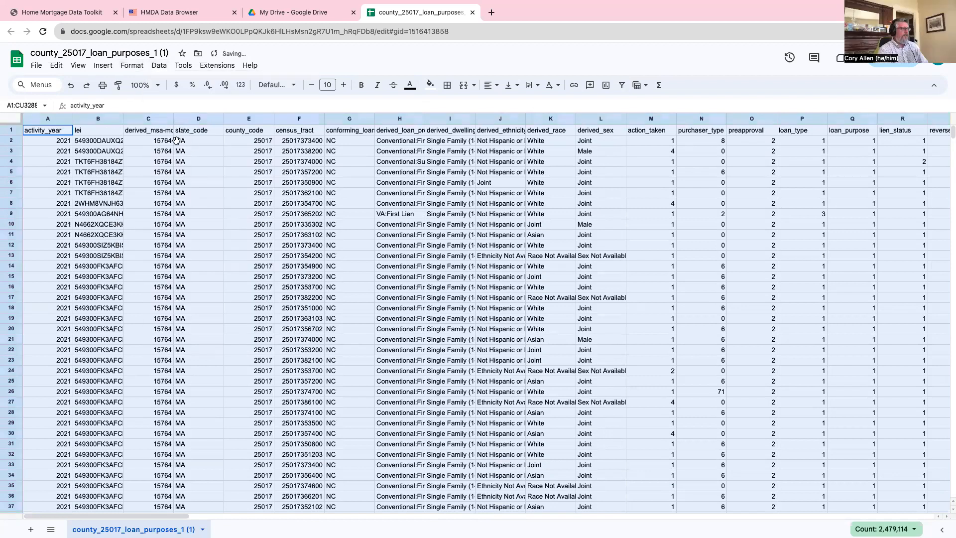
pyautogui.click(159, 66)
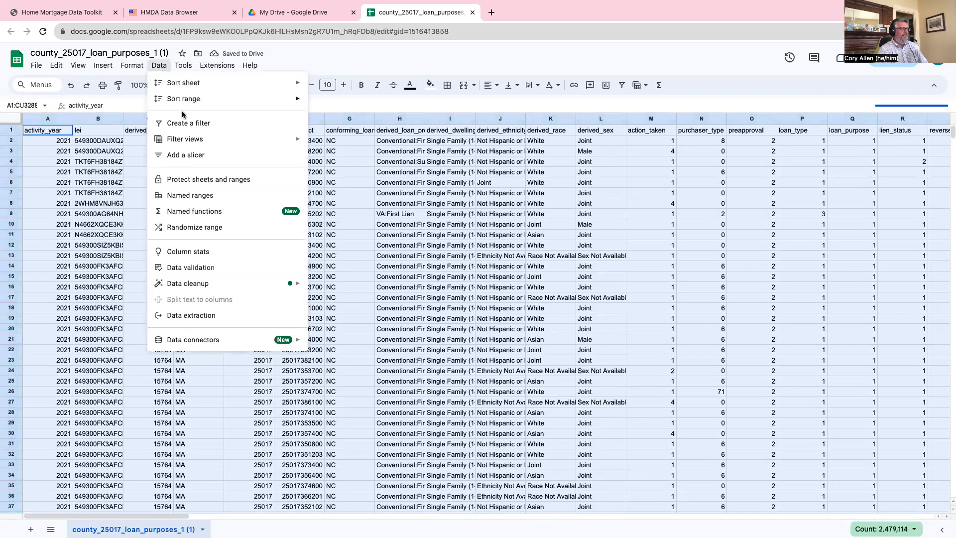
pyautogui.click(191, 126)
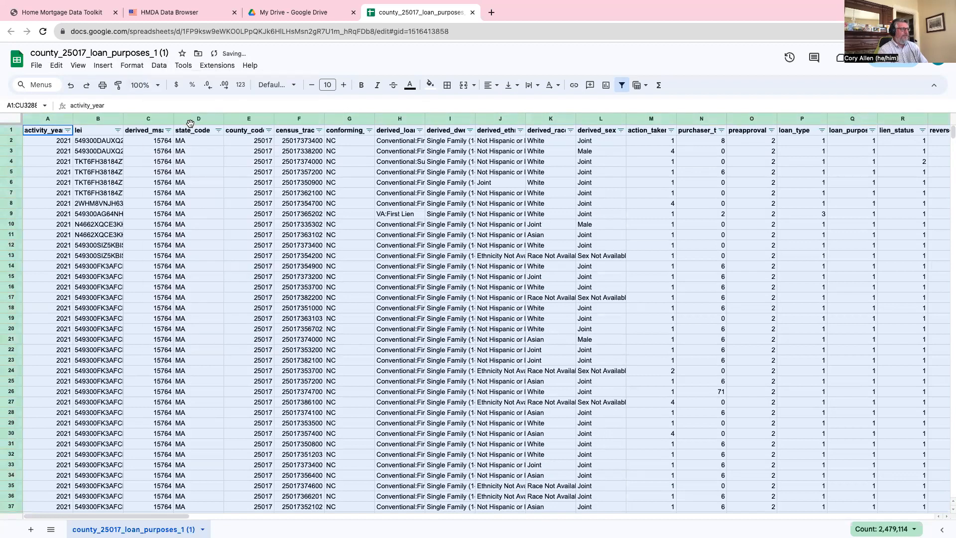
# Step: Read toolkit pages 22 and 23 on opening the census tract column's filter and clearing its values
pyautogui.click(75, 14)
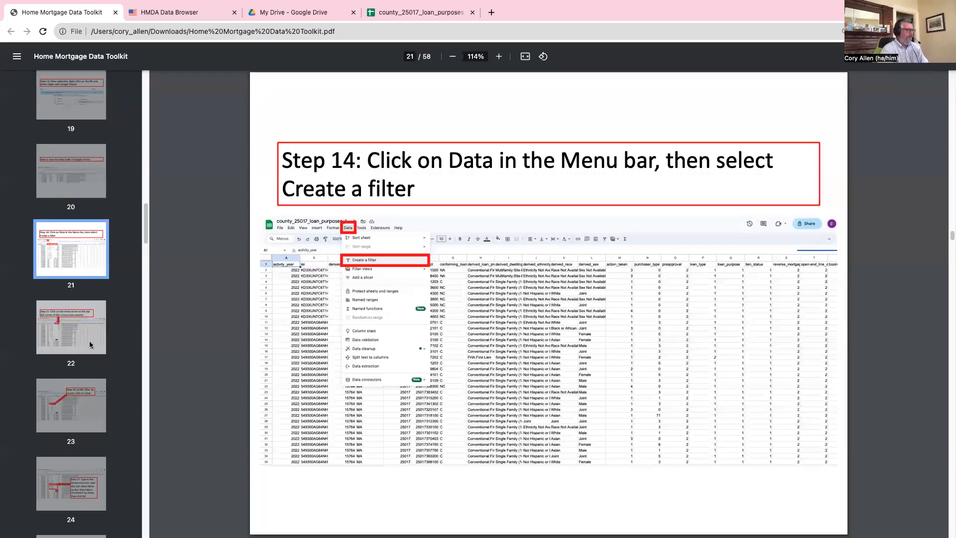
pyautogui.click(79, 333)
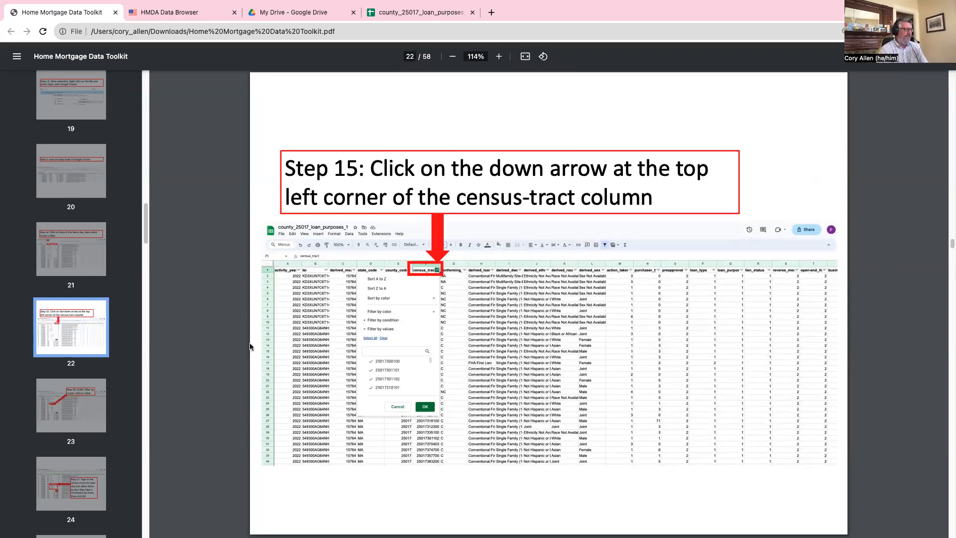
pyautogui.click(83, 398)
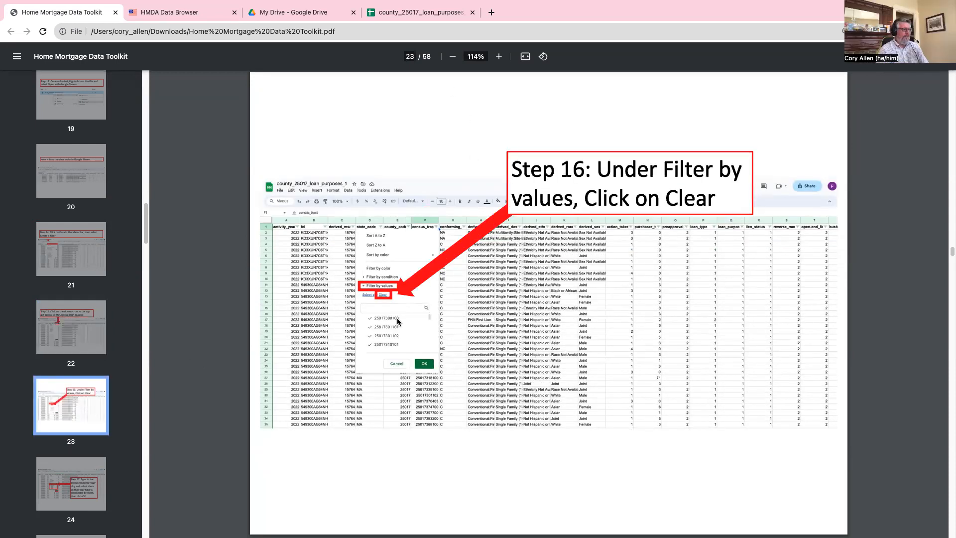
# Step: Switch back to the spreadsheet and clear all selected values in the census_tract column's filter
pyautogui.click(411, 12)
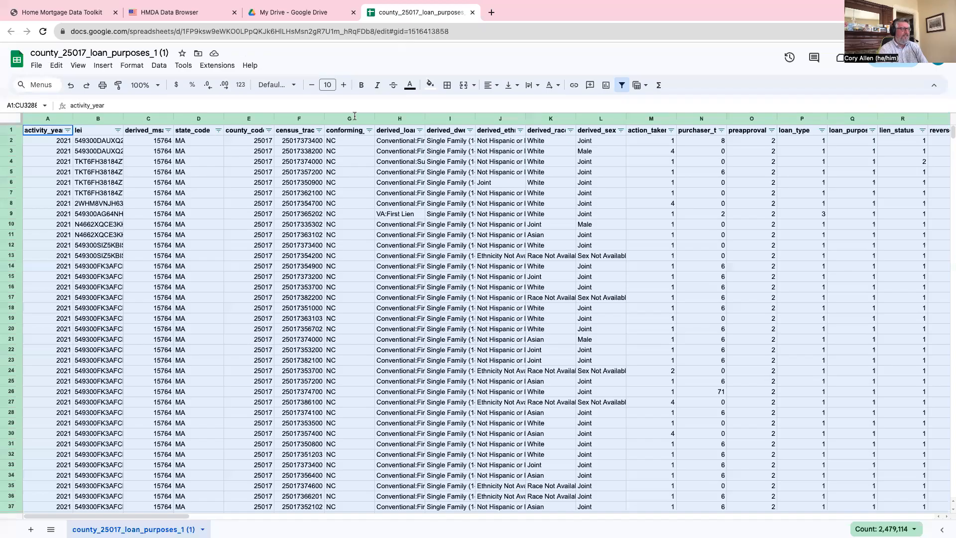
pyautogui.click(319, 131)
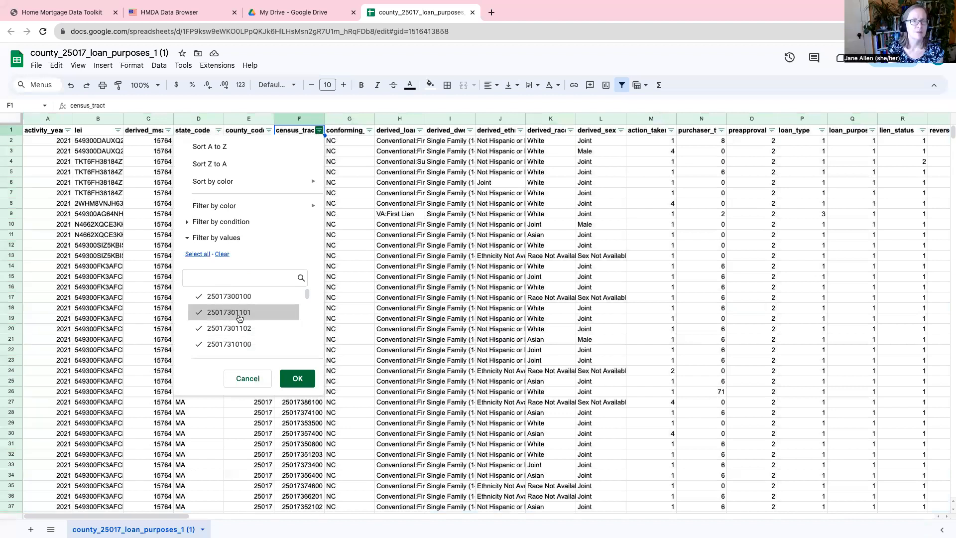
pyautogui.click(222, 254)
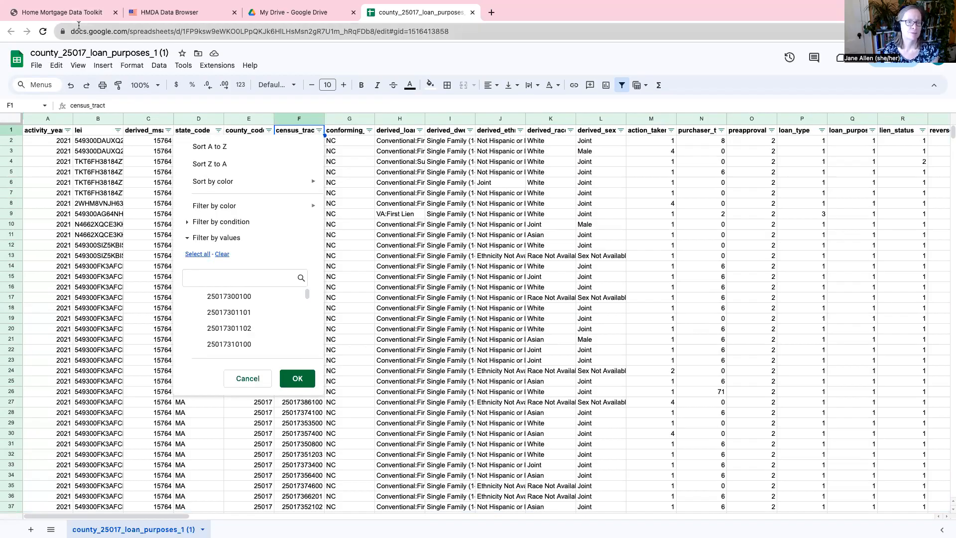
# Step: Read toolkit page 24 on choosing census tracts, and search the spreadsheet's census_tract filter values for 25017336
pyautogui.click(70, 12)
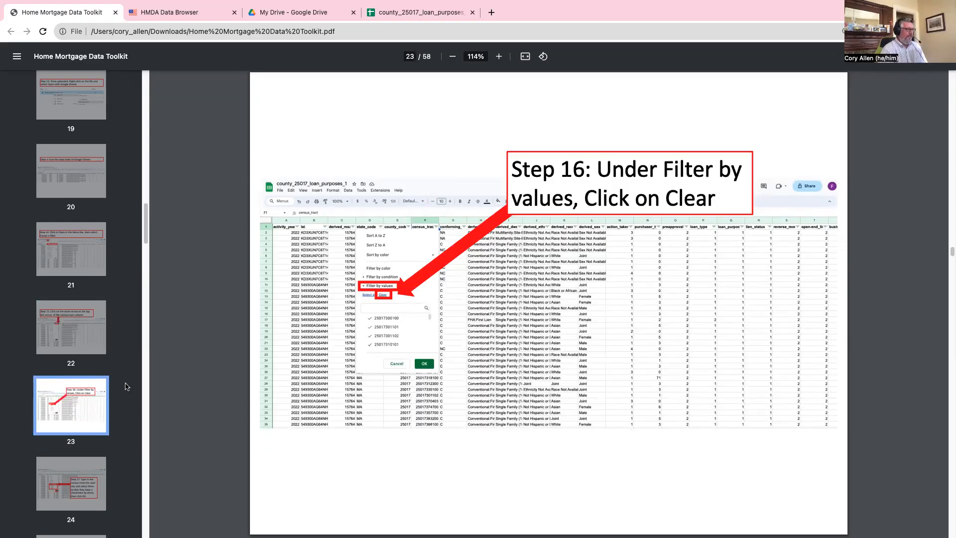
pyautogui.click(70, 476)
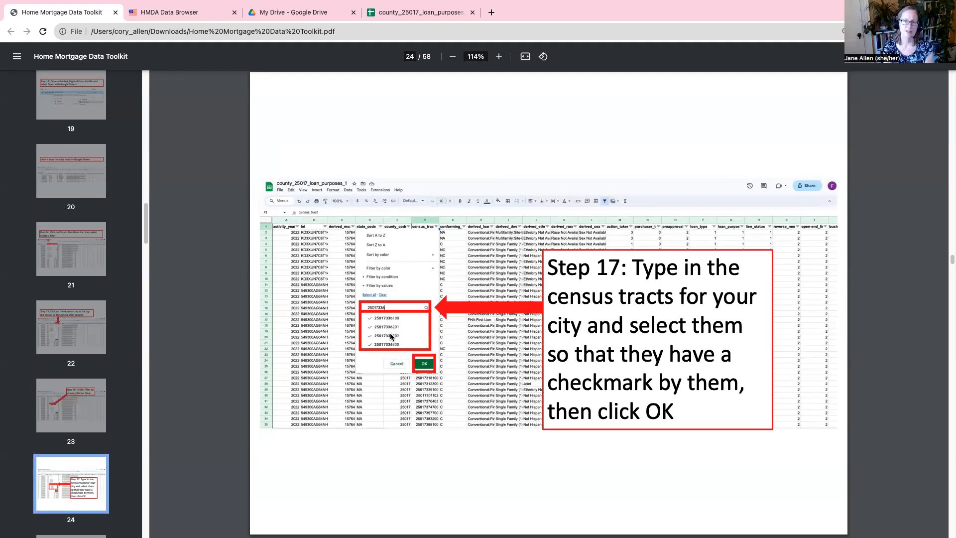
pyautogui.click(404, 14)
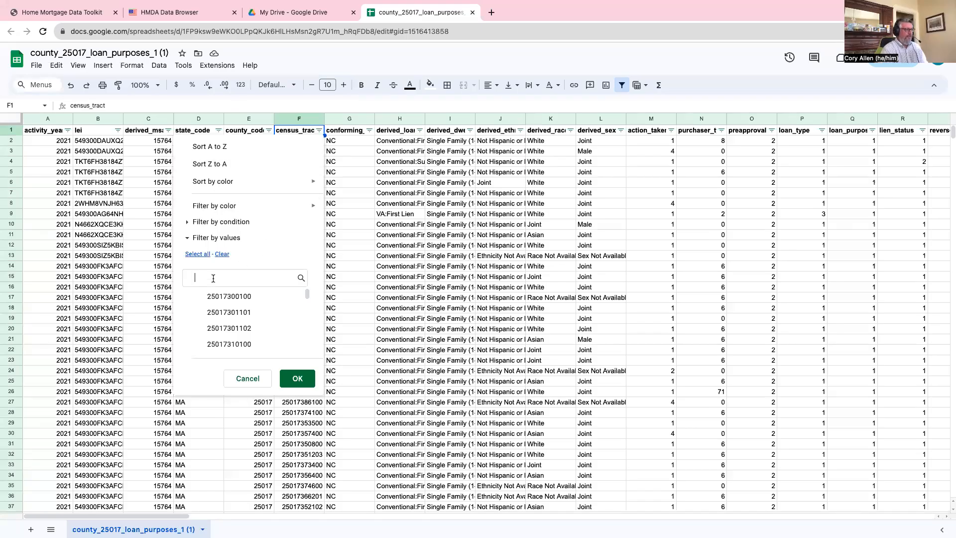
pyautogui.write('25017')
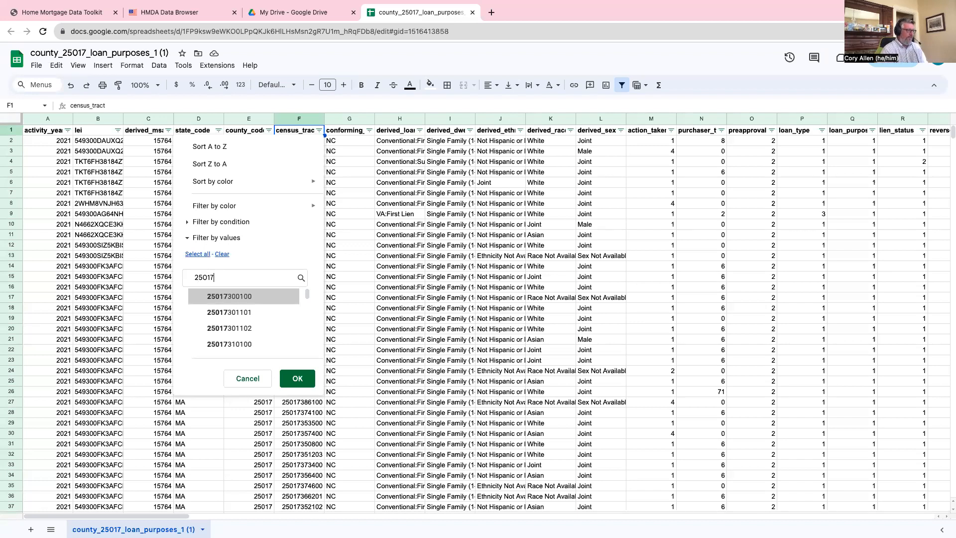
pyautogui.write('336')
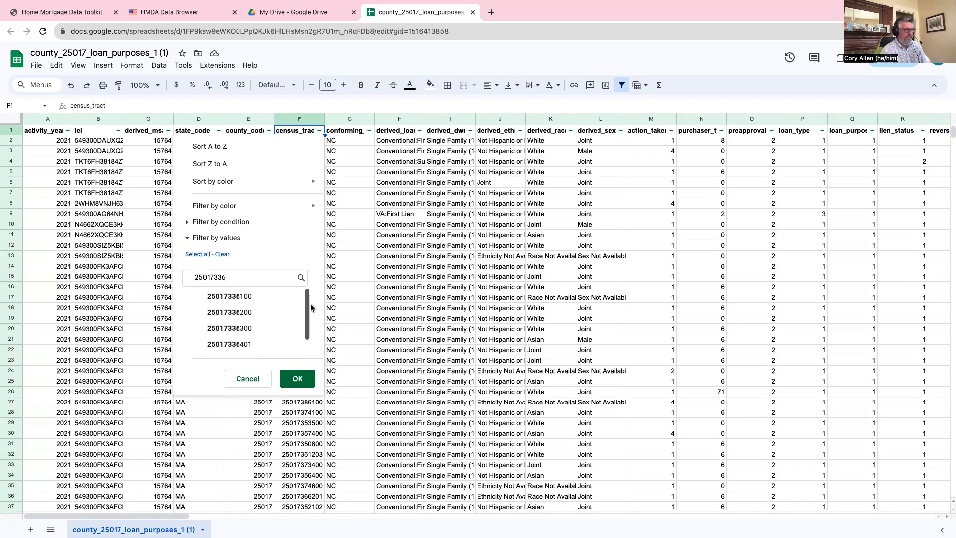
pyautogui.moveTo(306, 335); pyautogui.dragTo(308, 303)
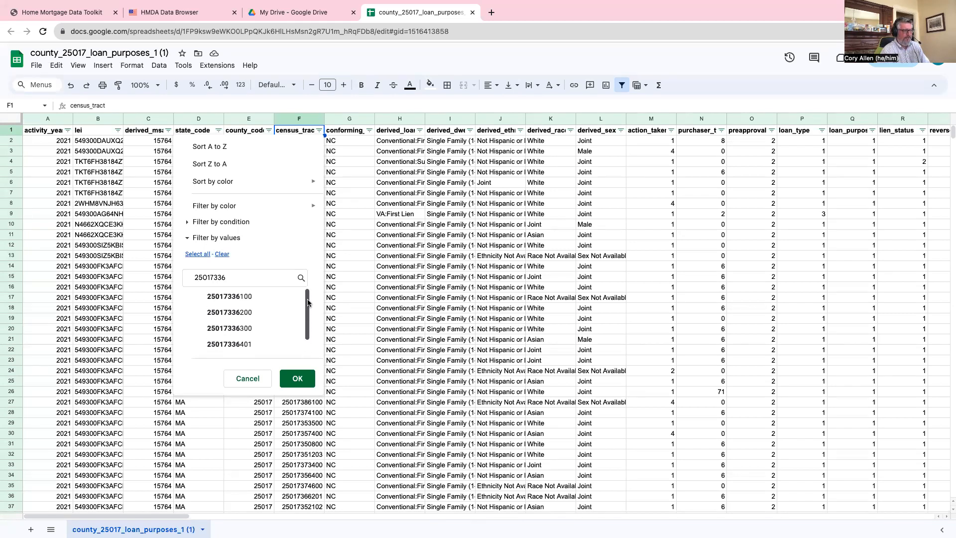
pyautogui.scroll(-1, 306, 338)
pyautogui.moveTo(306, 337); pyautogui.dragTo(308, 304)
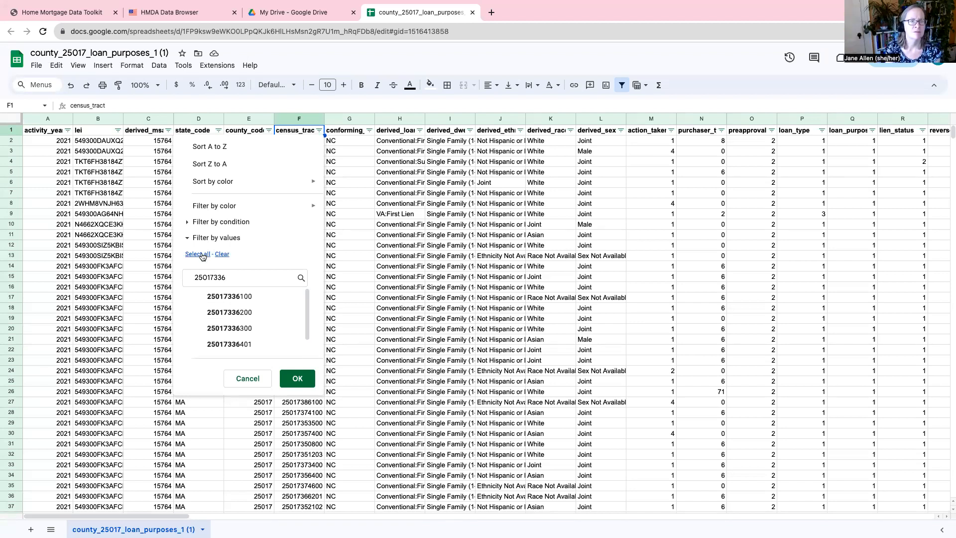
pyautogui.click(202, 297)
pyautogui.click(203, 311)
pyautogui.click(203, 328)
pyautogui.click(202, 344)
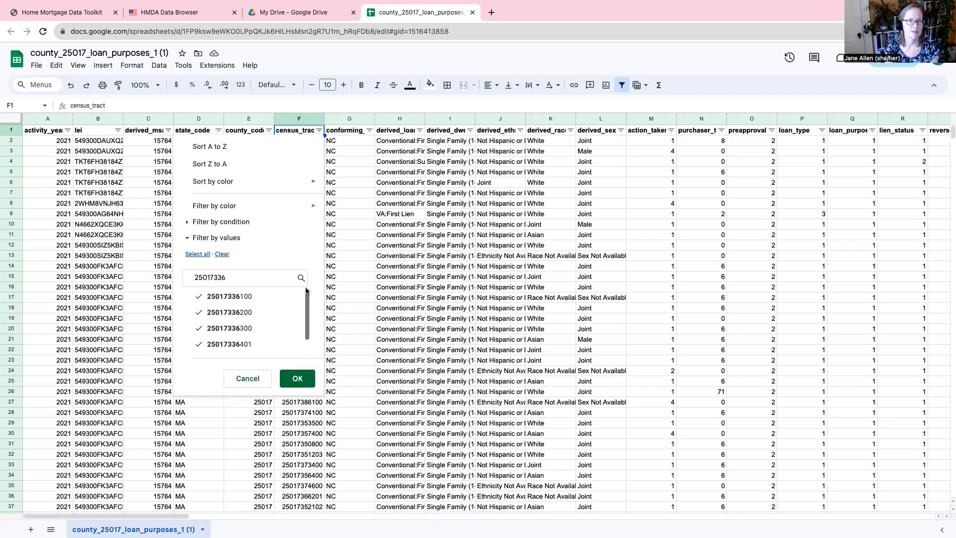
pyautogui.click(297, 379)
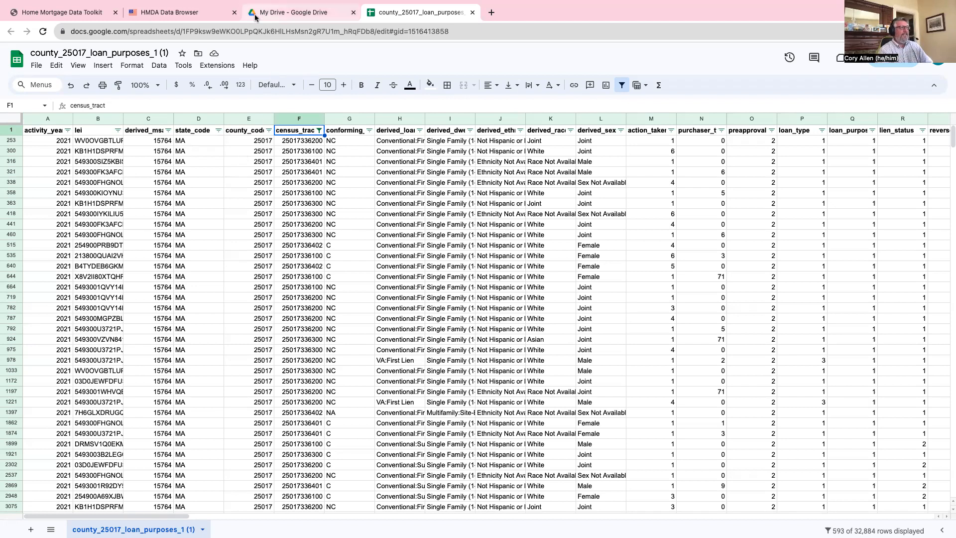
# Step: Read toolkit pages 25 and 26 on copying the filtered spreadsheet and pasting it into a new Google sheet
pyautogui.click(75, 14)
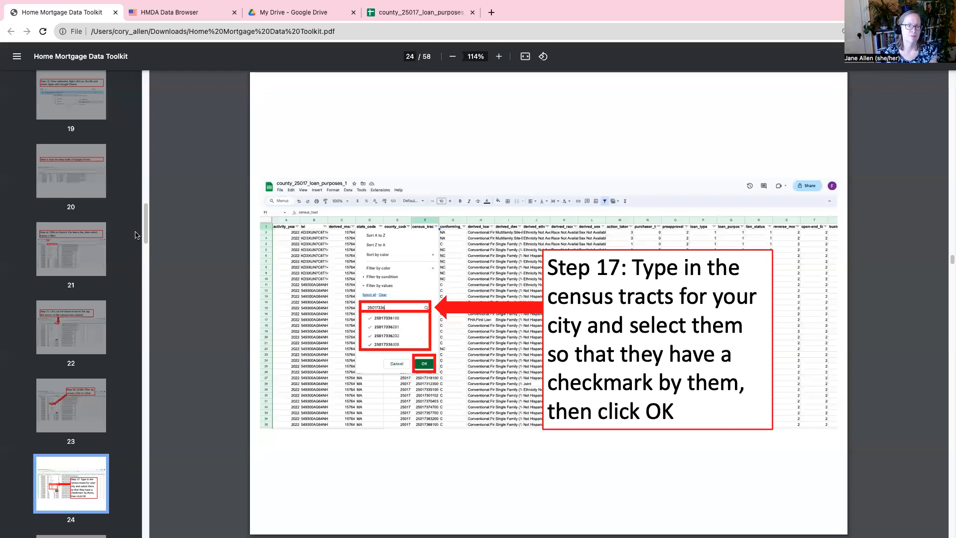
pyautogui.scroll(-5, 83, 371)
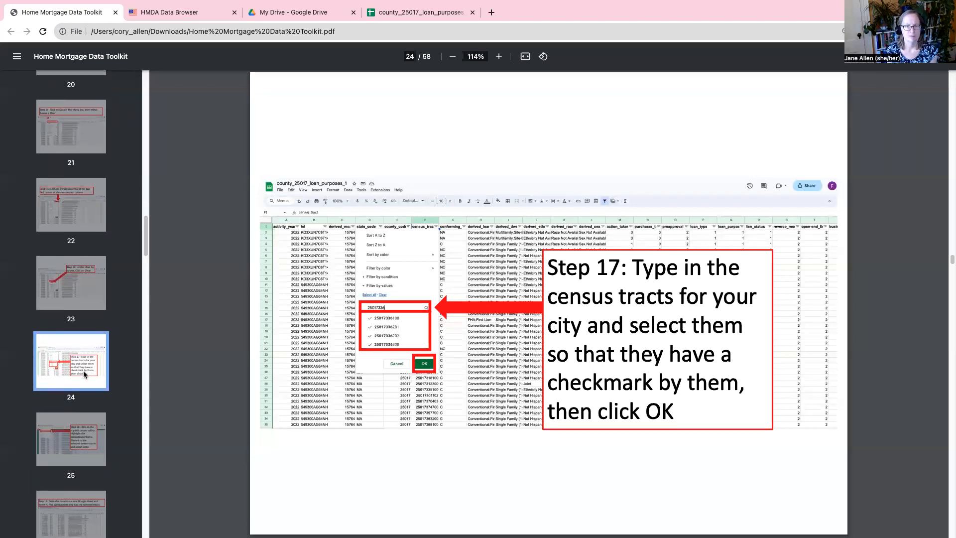
pyautogui.click(77, 433)
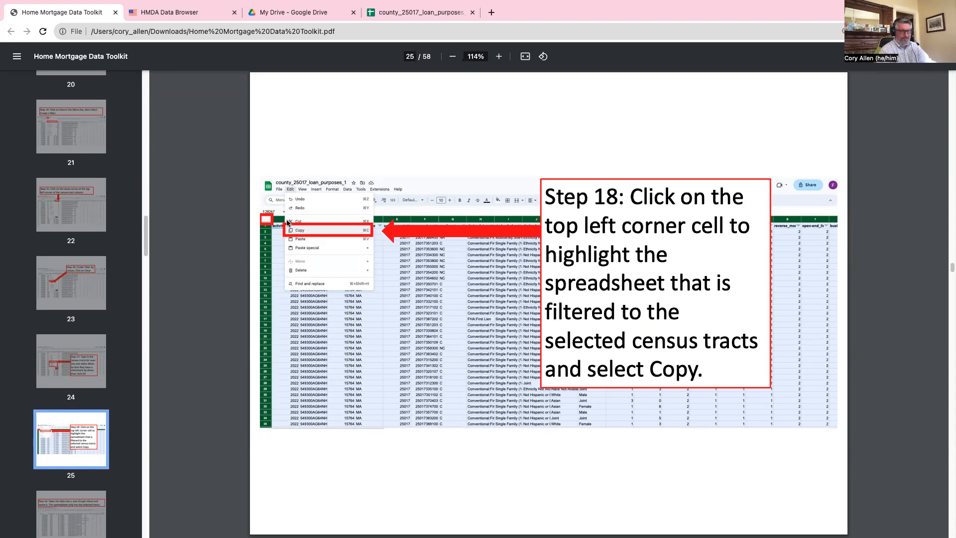
pyautogui.scroll(-6, 97, 334)
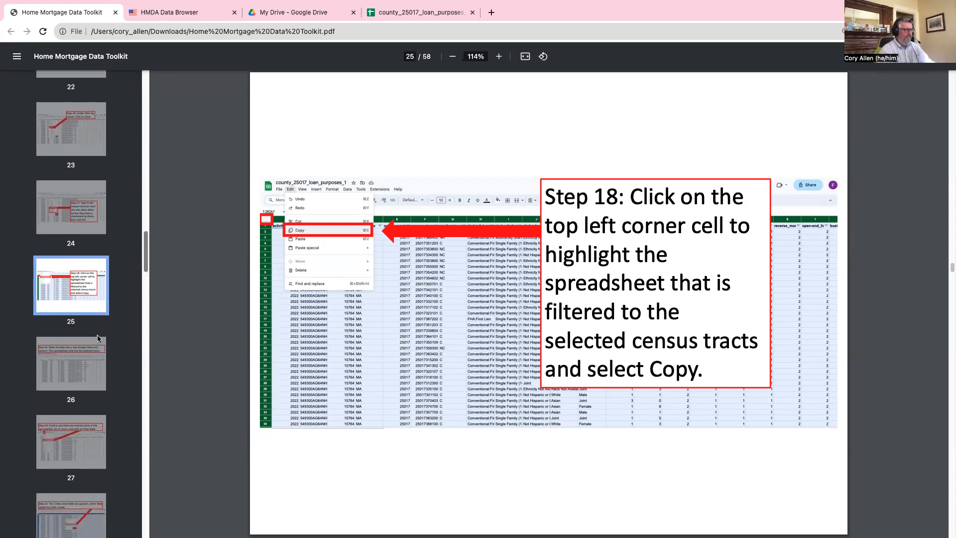
pyautogui.click(84, 359)
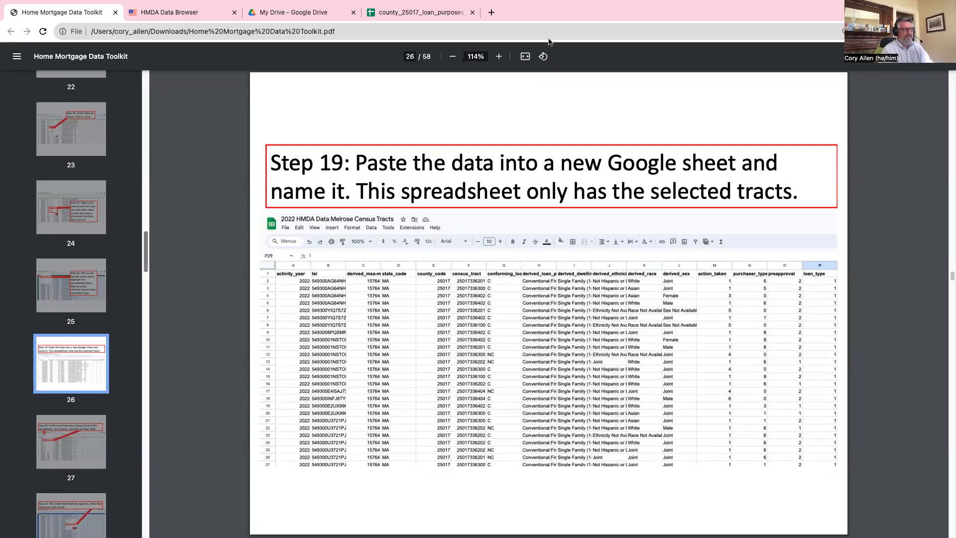
# Step: Switch to the county_25017_loan_purposes_1 (1) spreadsheet, select the entire filtered sheet and copy it
pyautogui.click(416, 16)
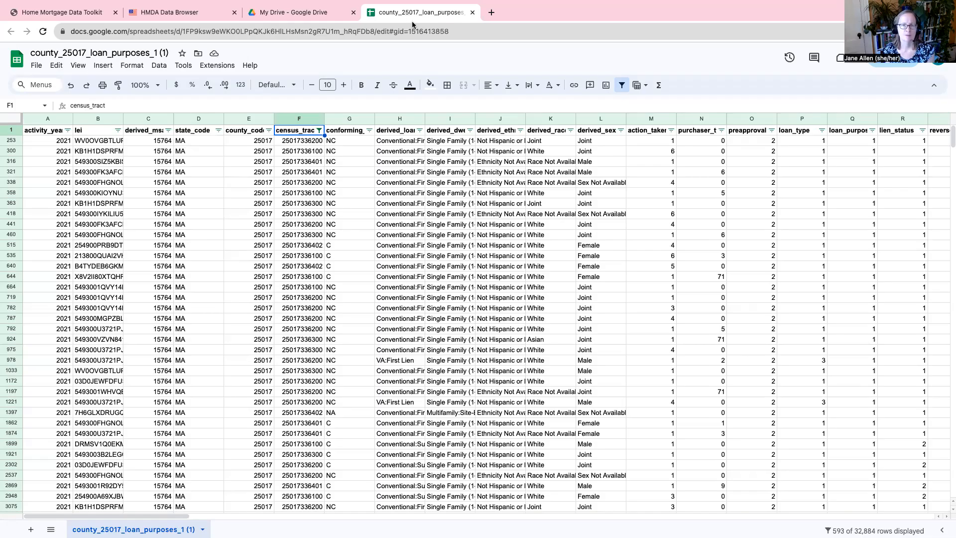
pyautogui.click(11, 122)
pyautogui.click(57, 65)
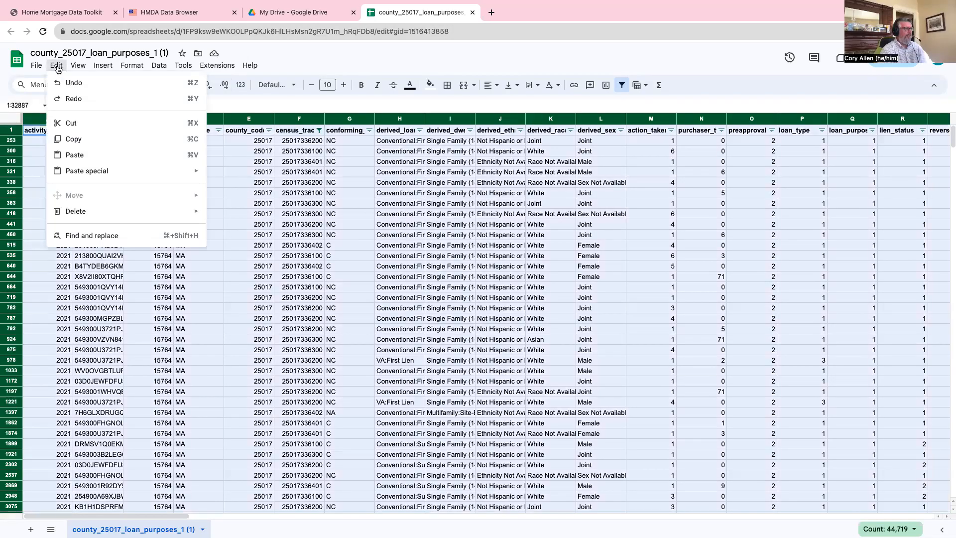
pyautogui.click(76, 143)
pyautogui.click(76, 143)
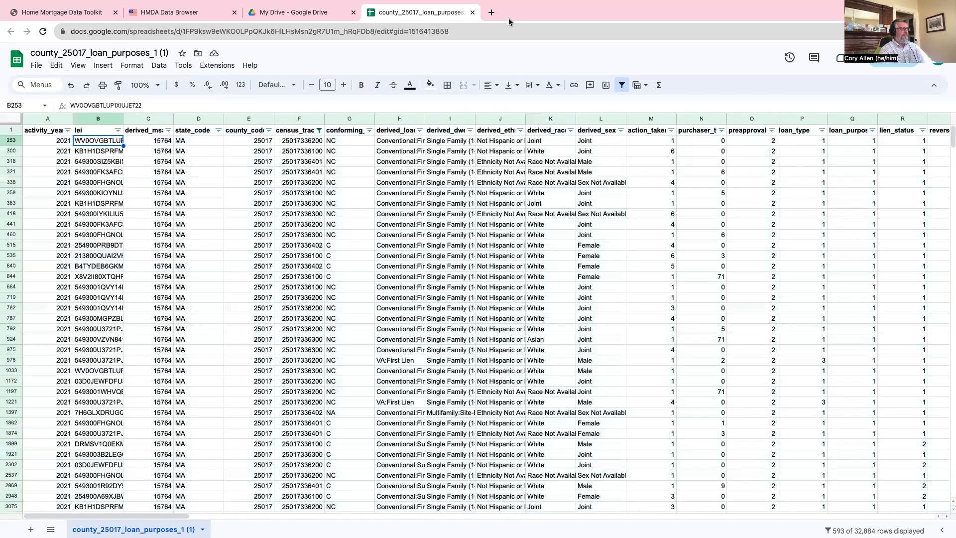
# Step: Open Google Drive in a new browser tab and create a new Google Sheets spreadsheet
pyautogui.click(492, 13)
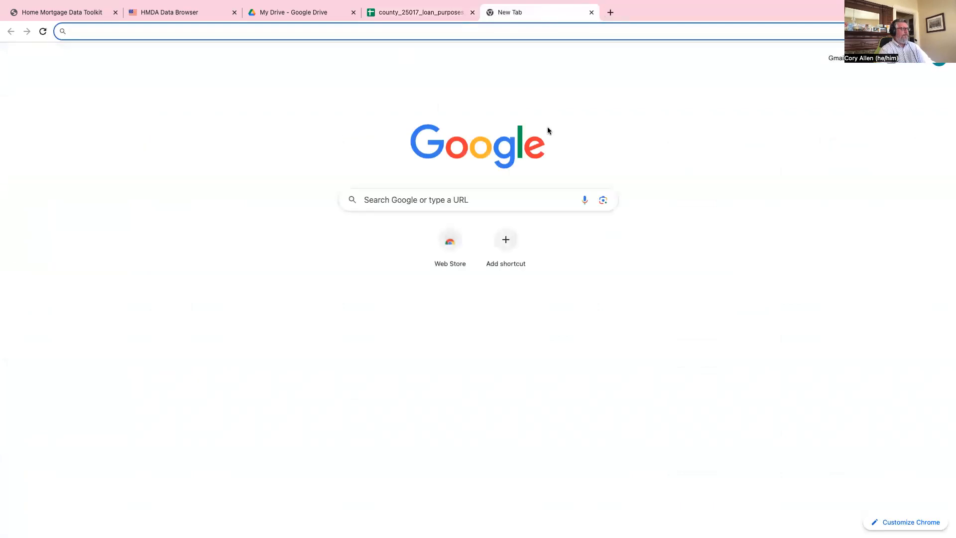
pyautogui.click(915, 67)
pyautogui.click(862, 253)
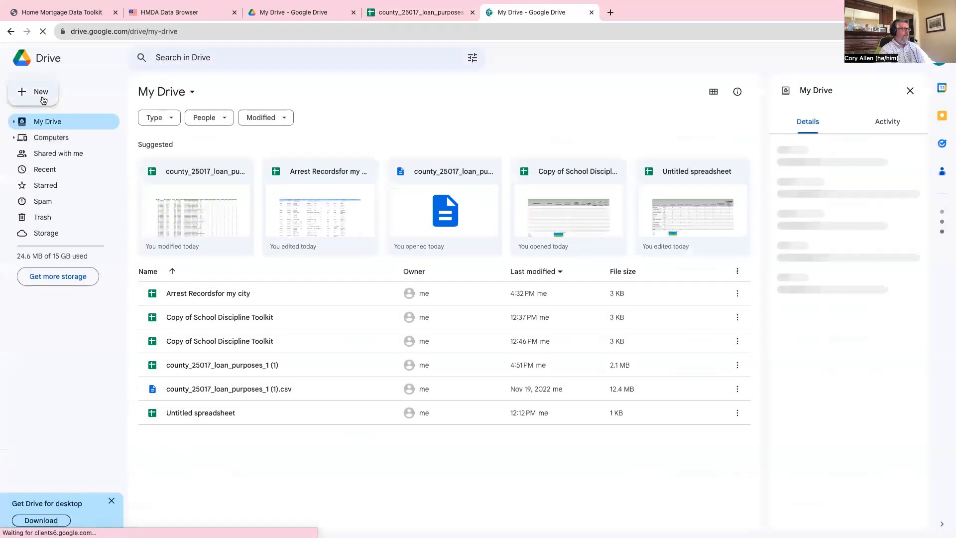
pyautogui.click(35, 94)
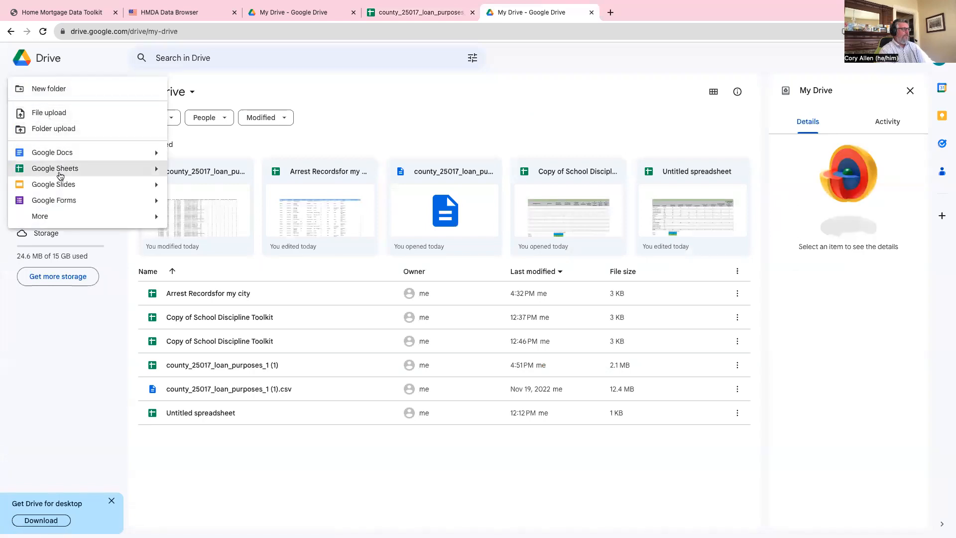
pyautogui.click(175, 179)
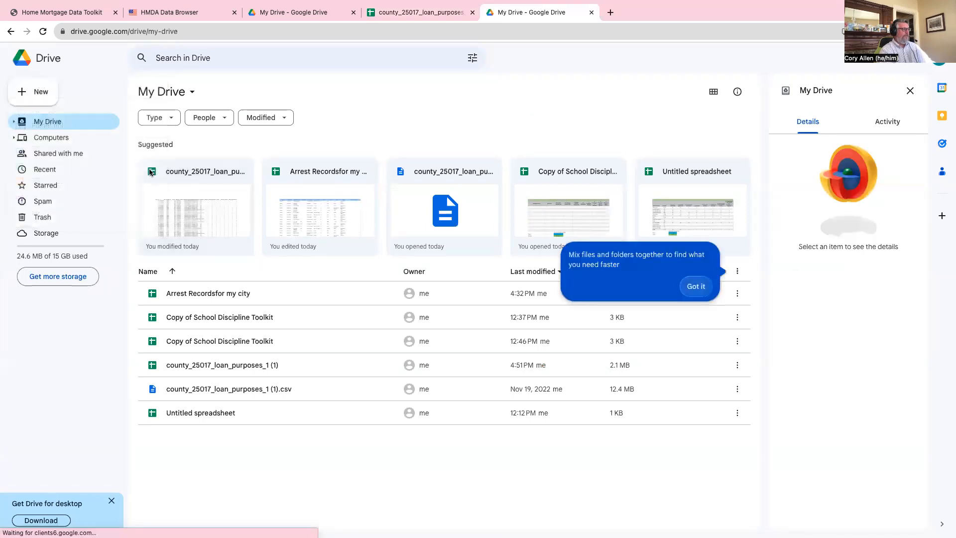
# Step: Create a blank Google Sheets spreadsheet from Drive and paste the copied filtered loan data into it from cell A1
pyautogui.click(41, 100)
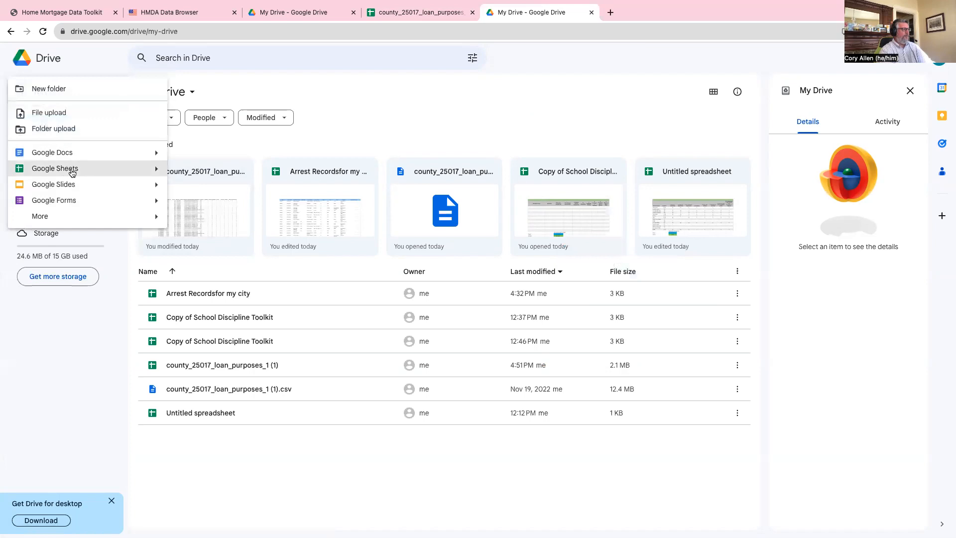
pyautogui.moveTo(155, 170)
pyautogui.click(191, 174)
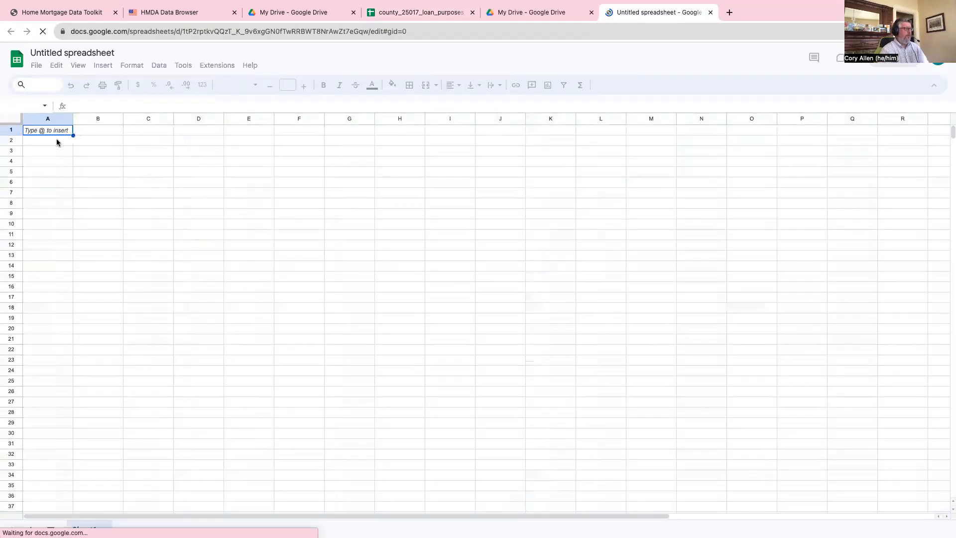
pyautogui.click(56, 66)
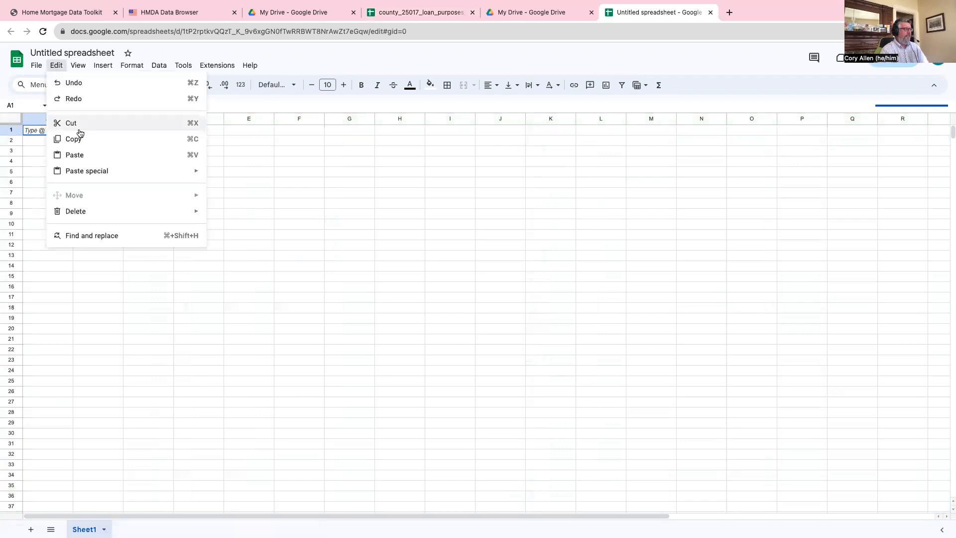
pyautogui.click(73, 156)
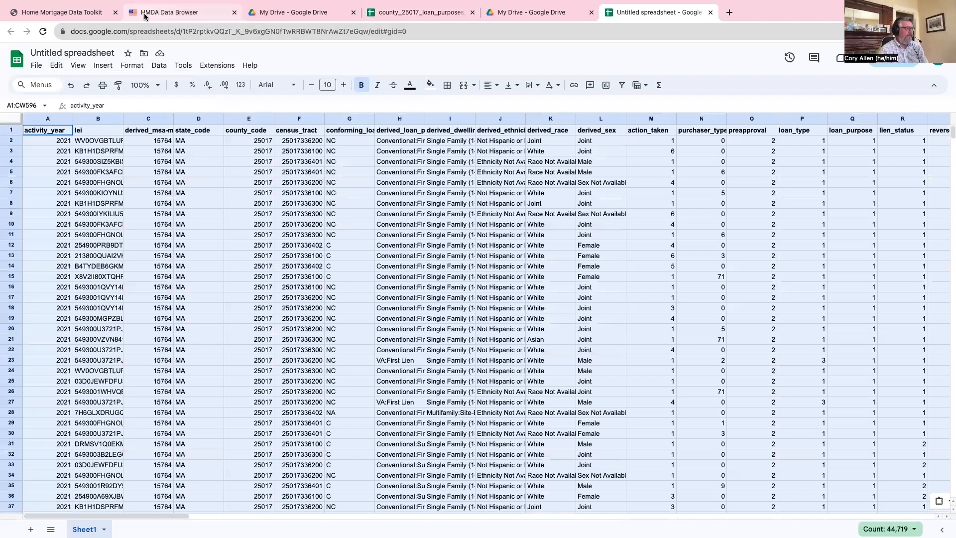
# Step: Check toolkit pages 26 and 27, and name the new spreadsheet "Melrose Census Tracts Home Purchase"
pyautogui.click(85, 14)
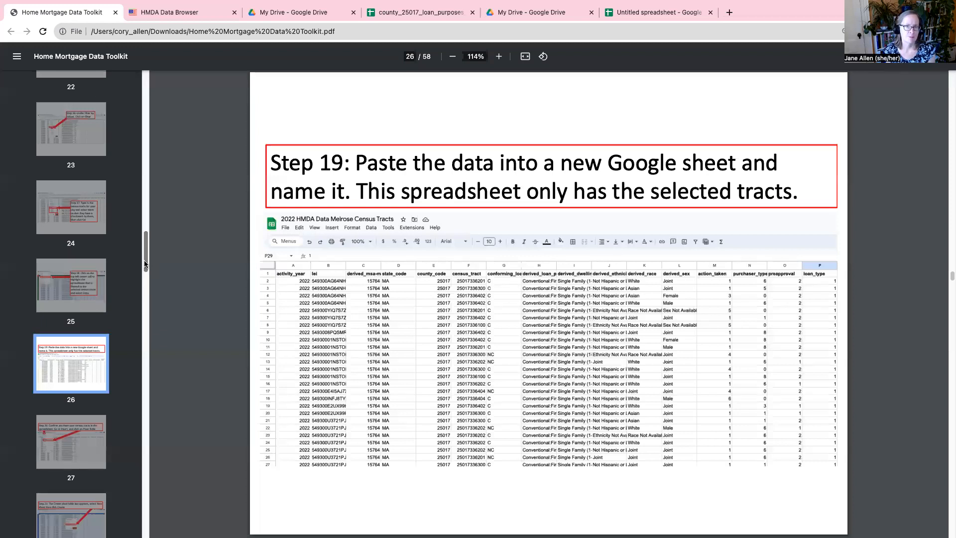
pyautogui.scroll(-2, 80, 309)
pyautogui.click(89, 335)
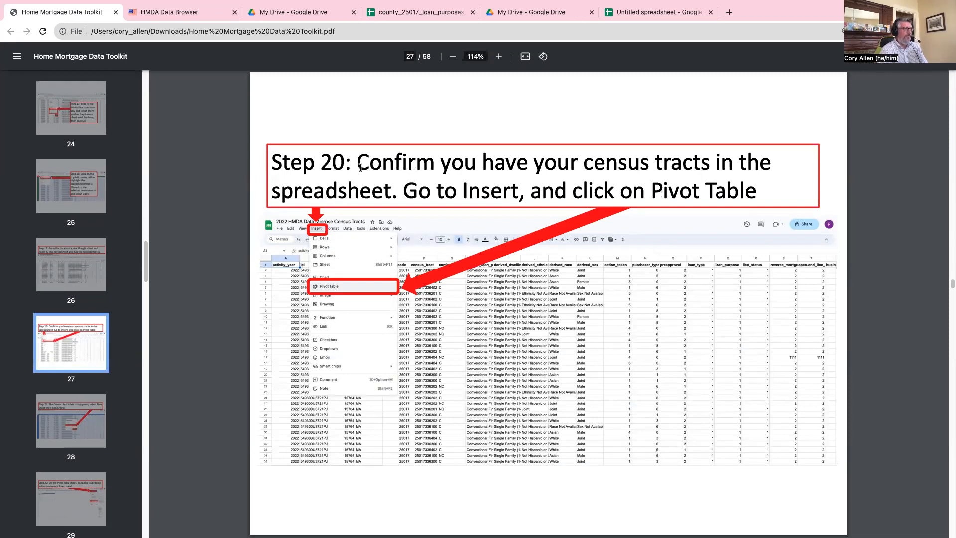
pyautogui.click(657, 12)
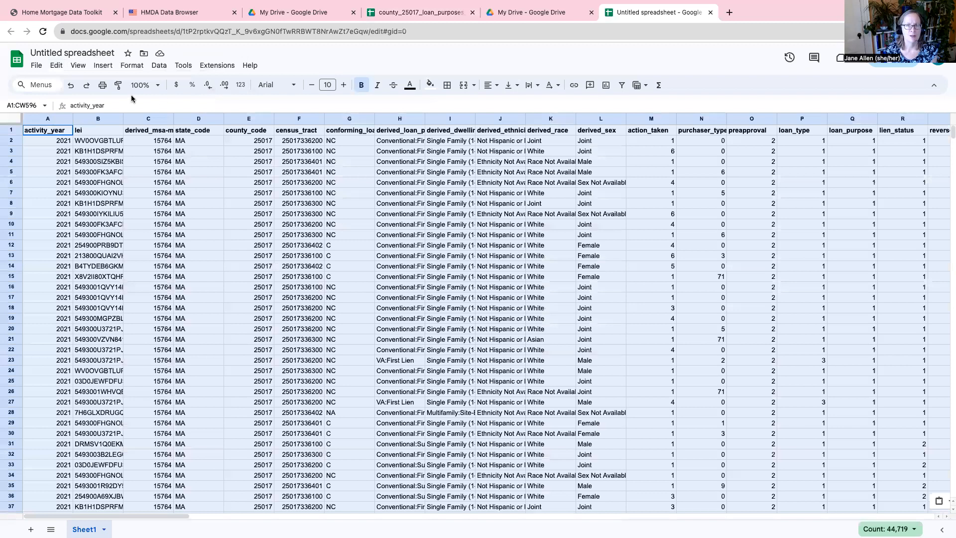
pyautogui.click(78, 53)
pyautogui.write('Melros')
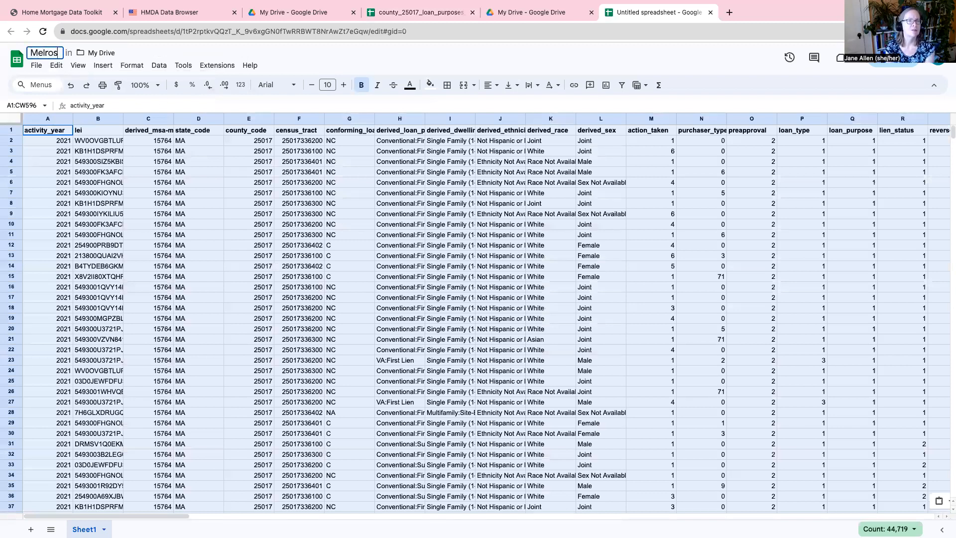
pyautogui.write('e Cens')
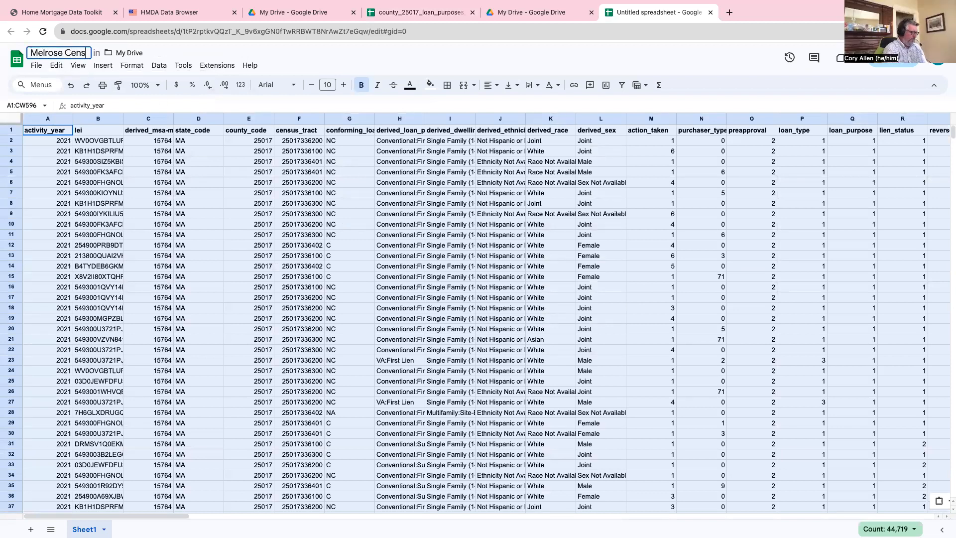
pyautogui.write('us Trac')
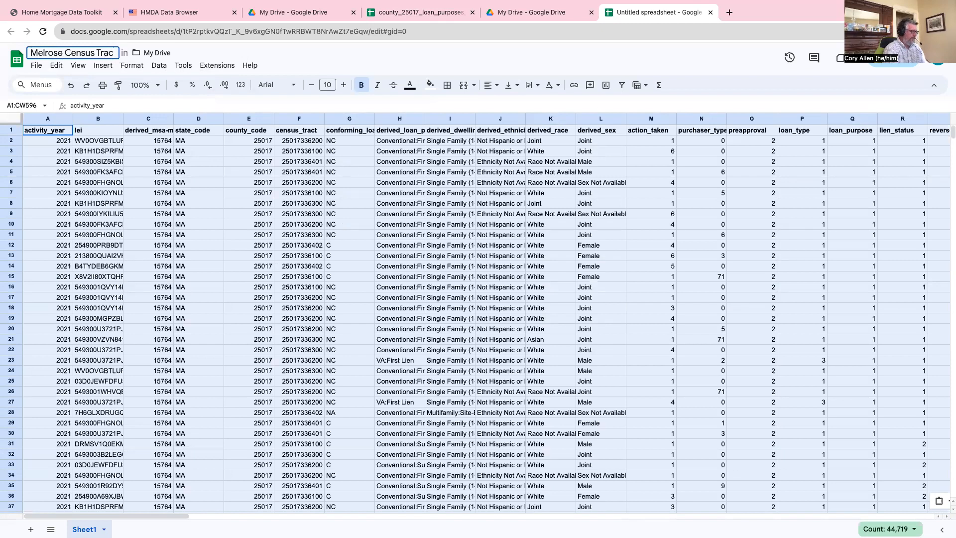
pyautogui.write('ts Home Pirchase')
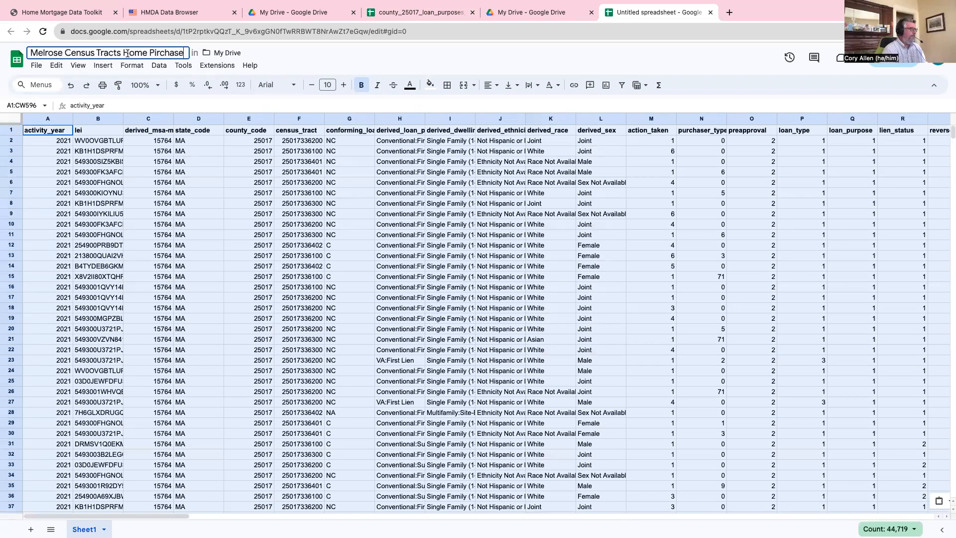
pyautogui.click(153, 50)
pyautogui.press('Delete')
pyautogui.write('u')
pyautogui.click(235, 202)
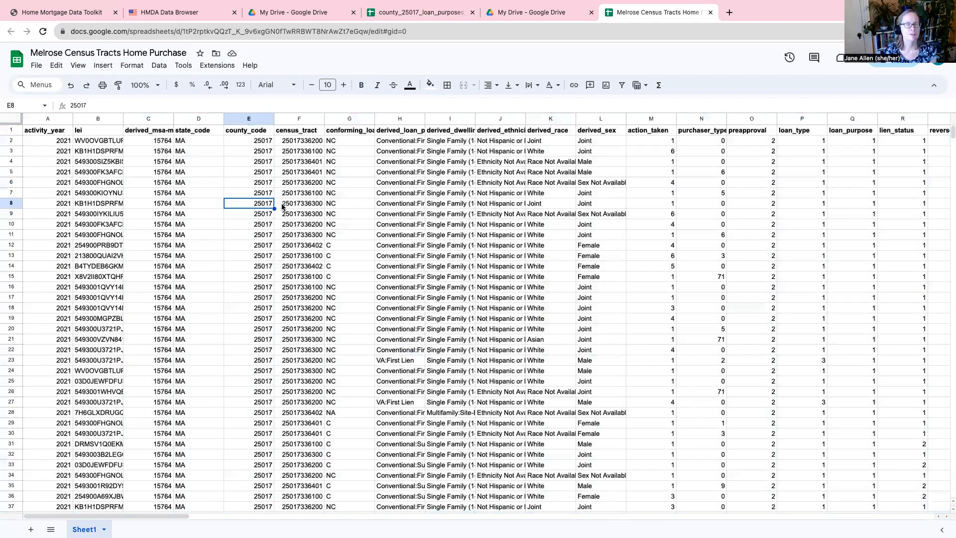
# Step: Create a pivot table on a new sheet from all the data in Sheet1, checking the options against toolkit page 28
pyautogui.click(12, 123)
pyautogui.click(103, 65)
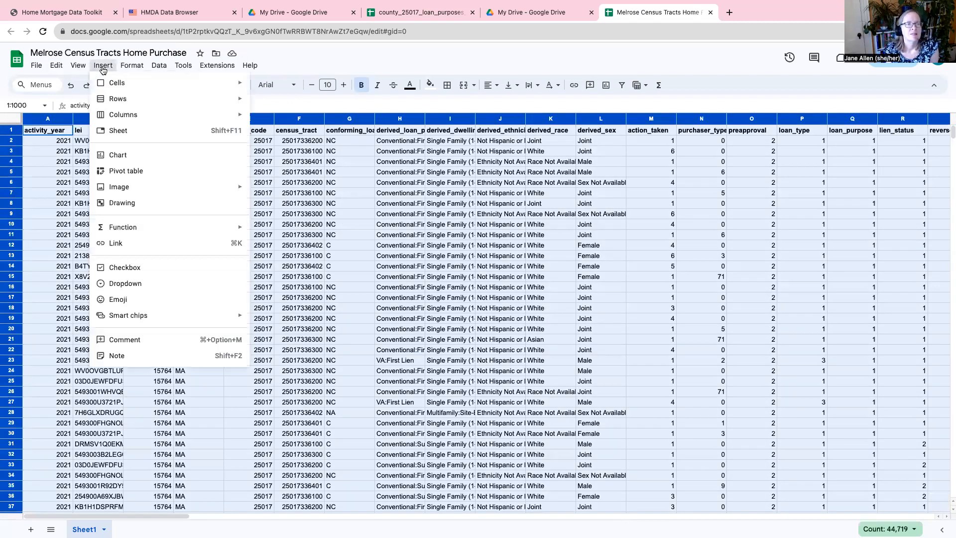
pyautogui.click(124, 171)
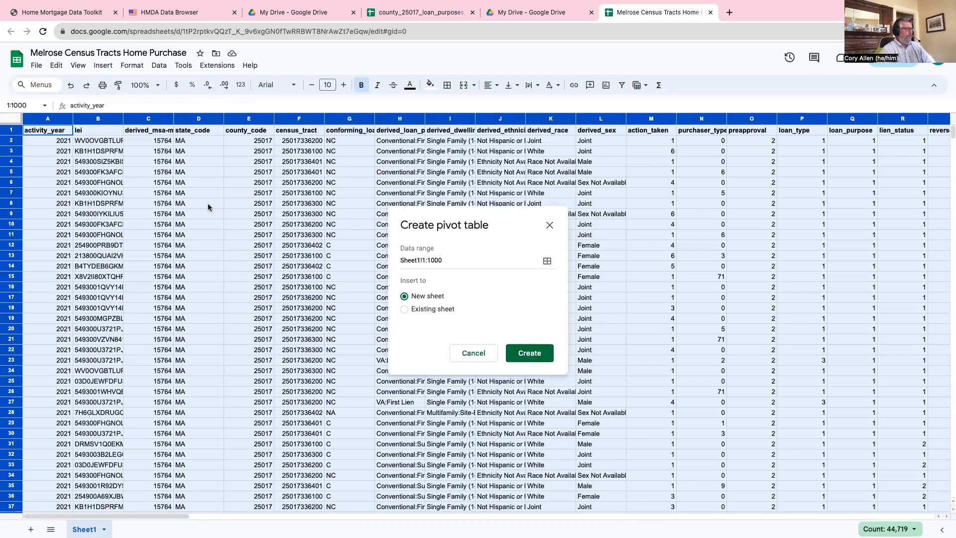
pyautogui.click(69, 14)
pyautogui.click(70, 431)
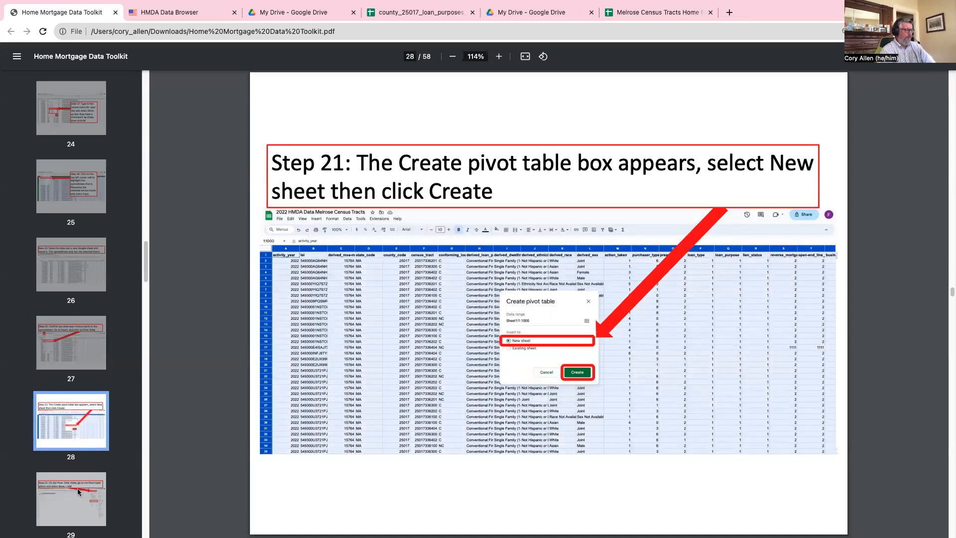
pyautogui.click(655, 11)
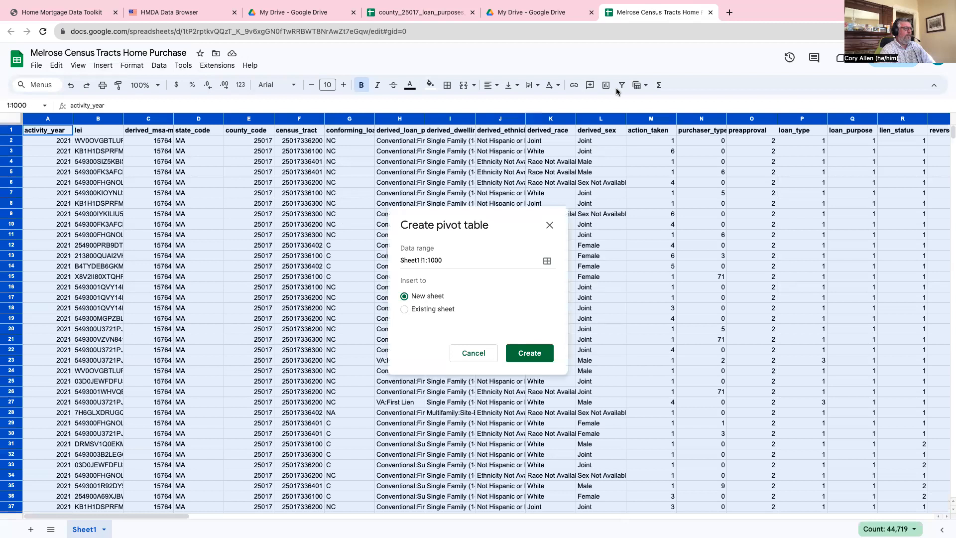
pyautogui.click(540, 354)
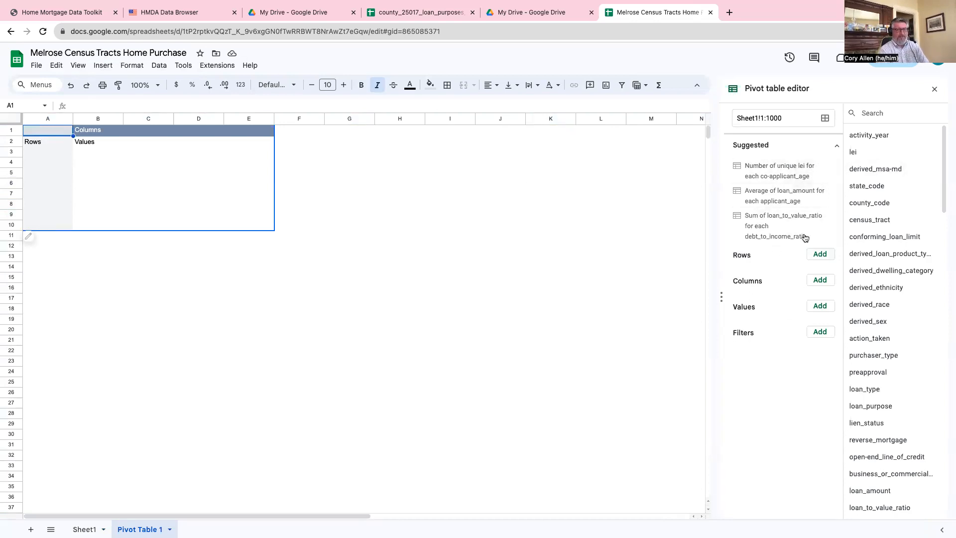
# Step: Follow toolkit pages 29 and 30 to add census_tract as the rows of the pivot table
pyautogui.click(85, 19)
pyautogui.click(75, 489)
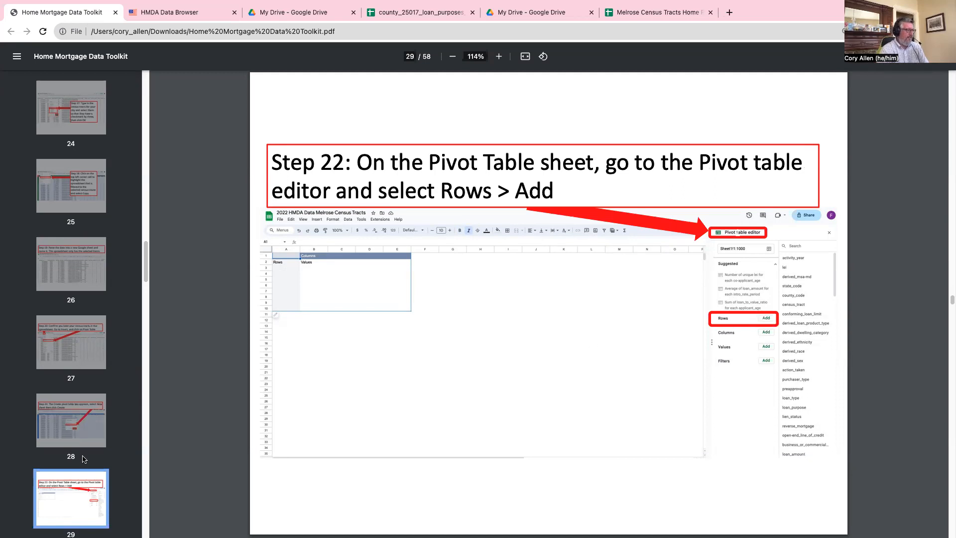
pyautogui.scroll(-5, 56, 347)
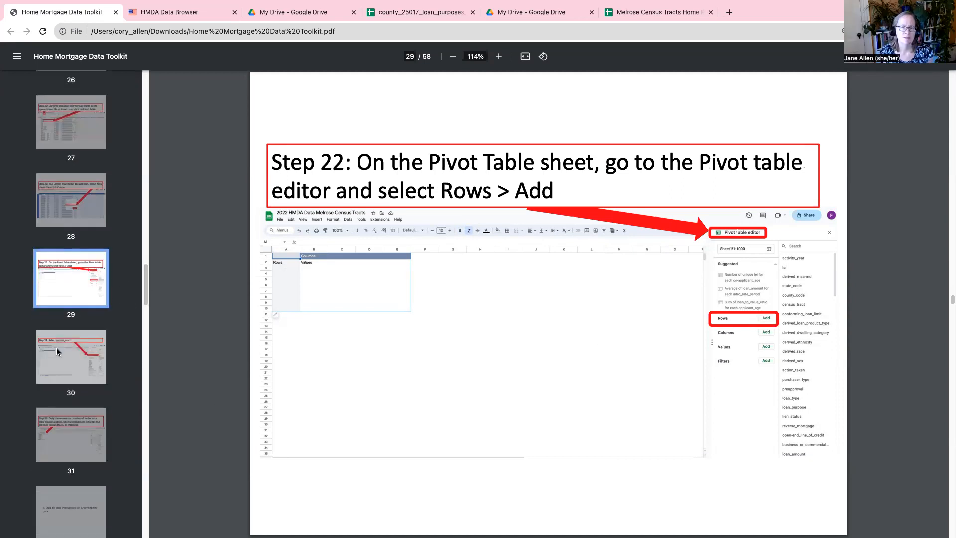
pyautogui.click(56, 348)
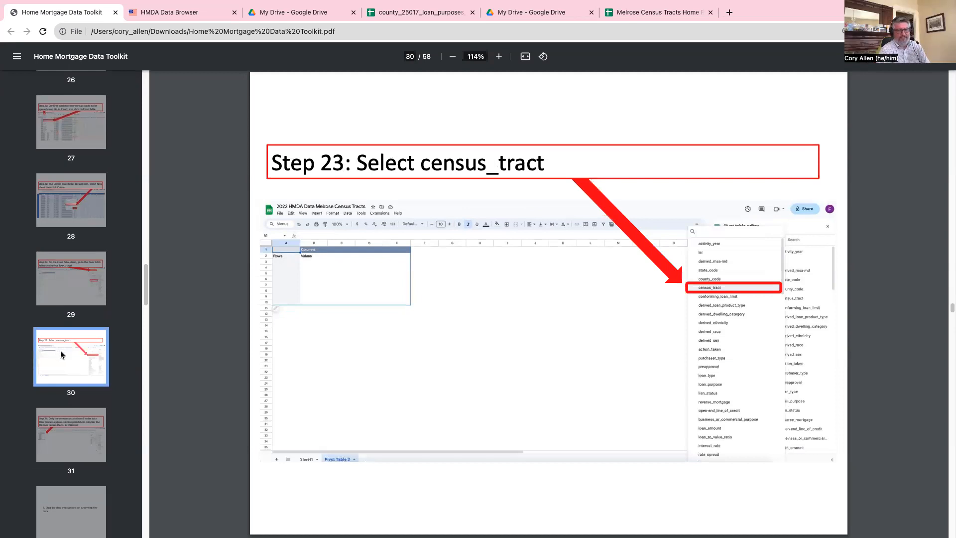
pyautogui.click(649, 15)
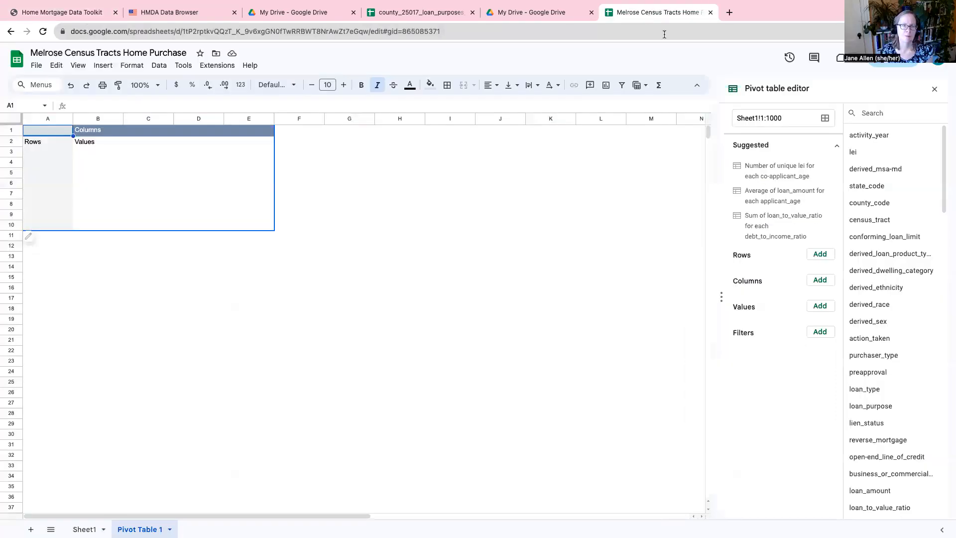
pyautogui.click(819, 254)
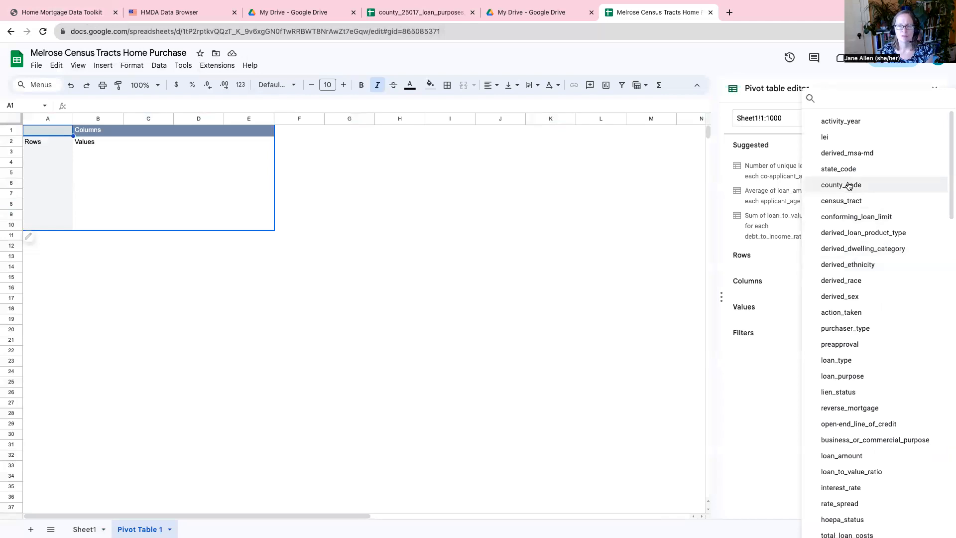
pyautogui.click(834, 203)
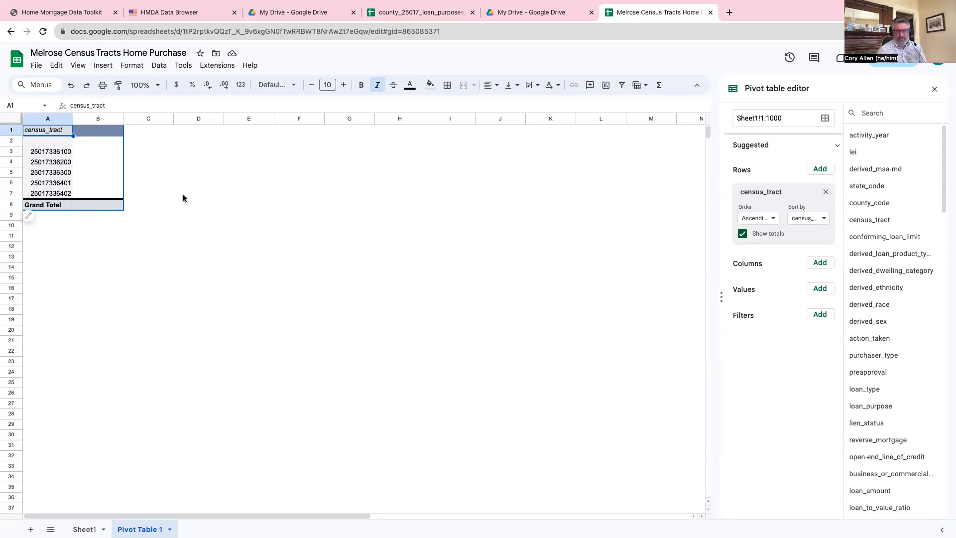
# Step: Read toolkit pages 31 to 33 on checking the pivot table's census tracts and choosing the columns for the analysis
pyautogui.click(73, 12)
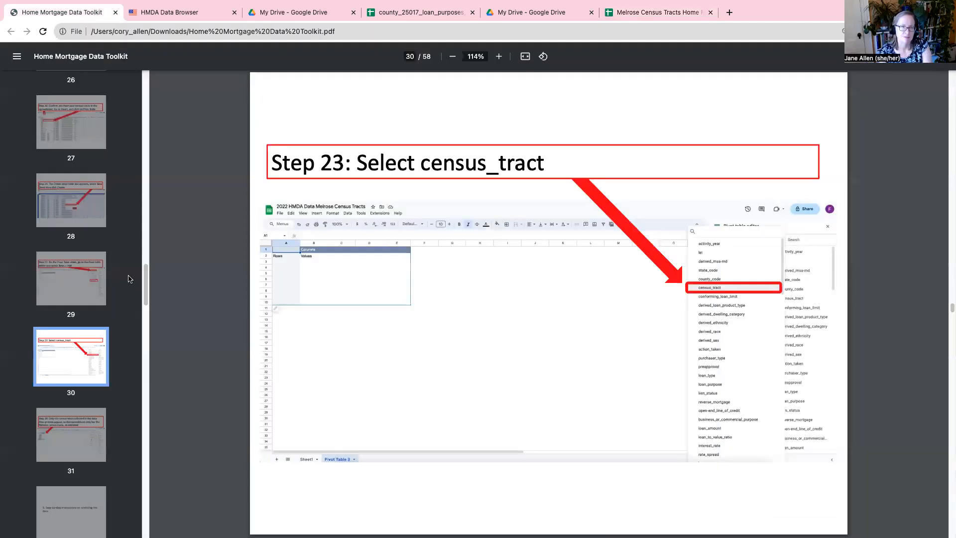
pyautogui.click(80, 423)
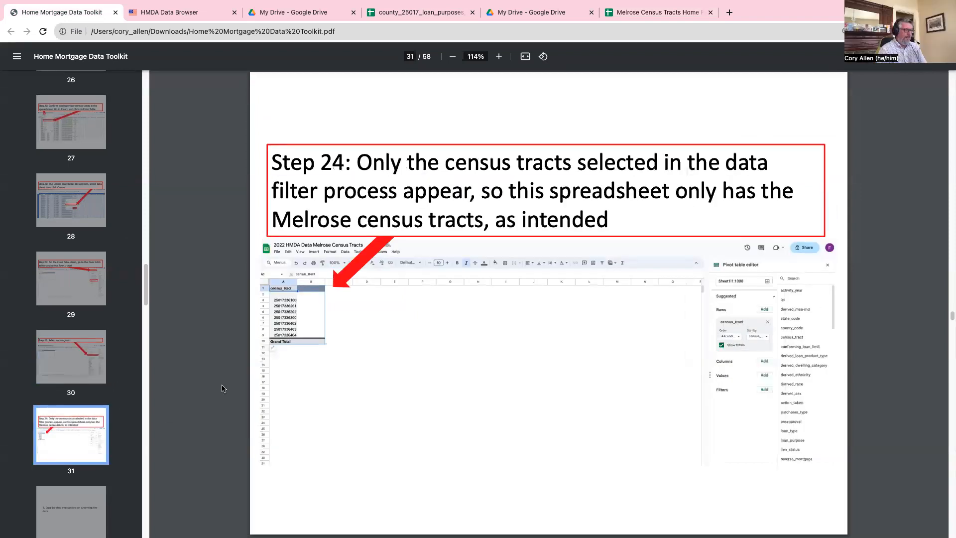
pyautogui.moveTo(145, 288); pyautogui.dragTo(145, 295)
pyautogui.scroll(-3, 77, 328)
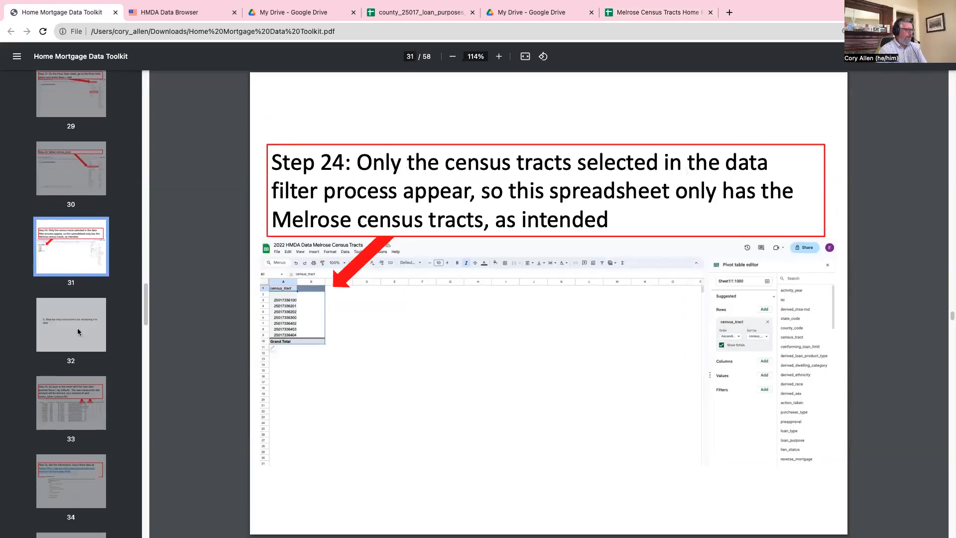
pyautogui.click(76, 327)
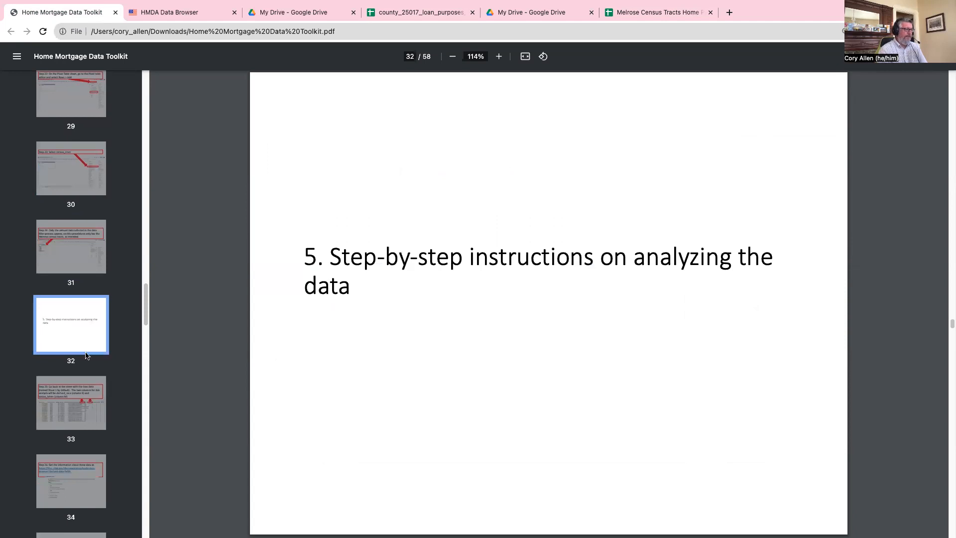
pyautogui.click(75, 393)
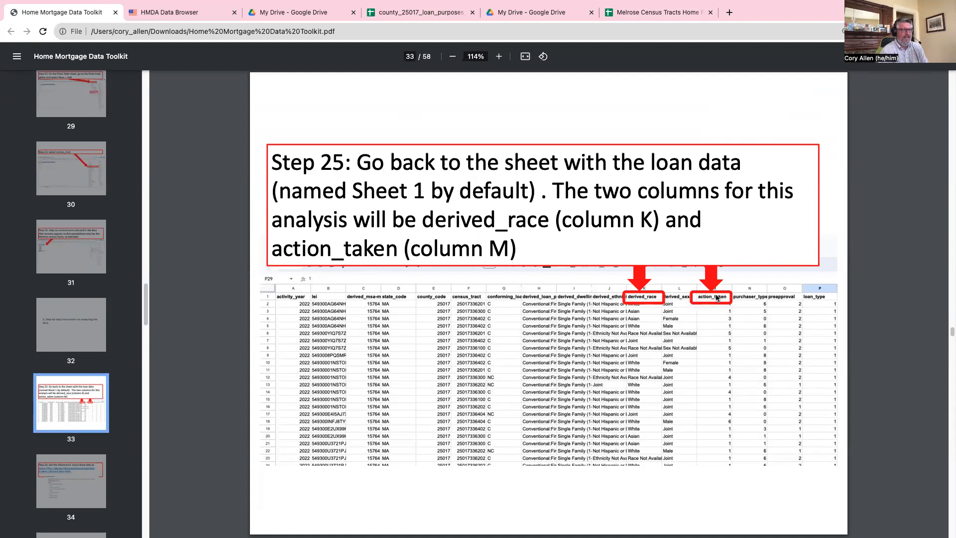
# Step: Return to Sheet1 of the Melrose spreadsheet and locate the derived_race and action_taken headers in columns K and M
pyautogui.click(647, 12)
pyautogui.click(85, 530)
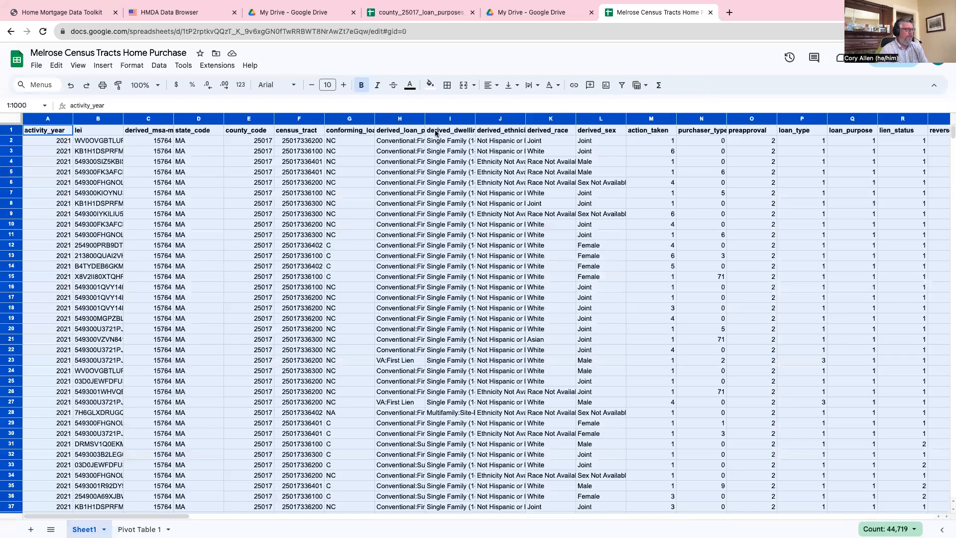
pyautogui.click(536, 132)
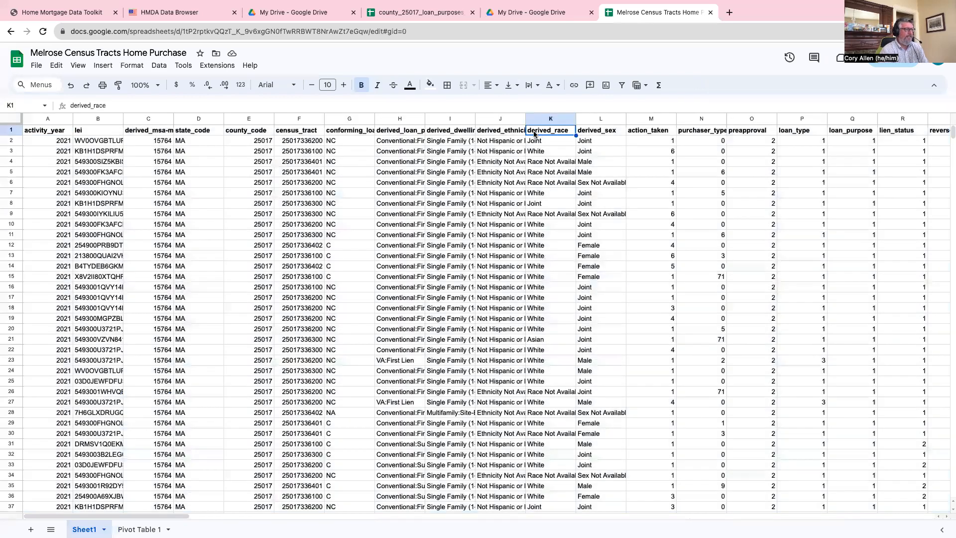
pyautogui.click(655, 132)
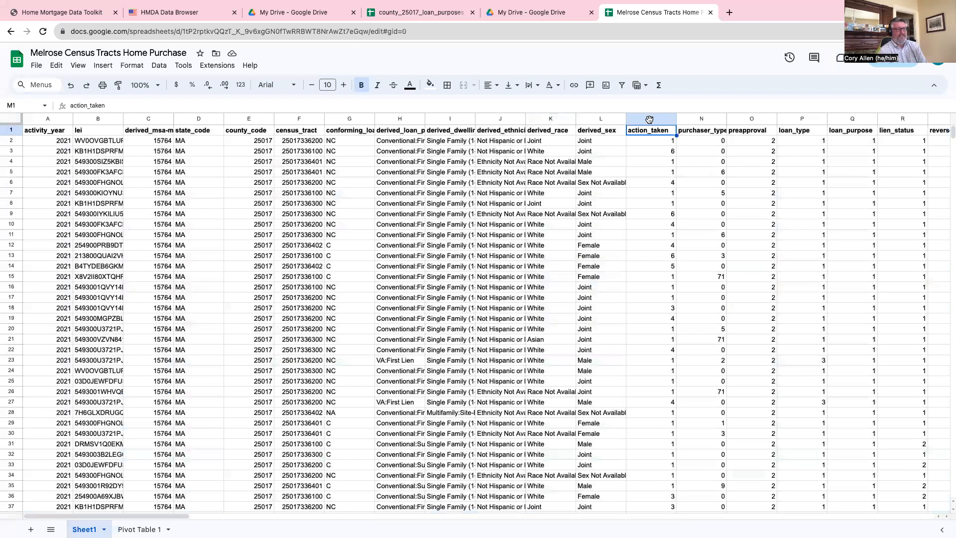
# Step: Open the derived-data-fields documentation link from toolkit page 34 in a new browser tab and view that page
pyautogui.click(83, 19)
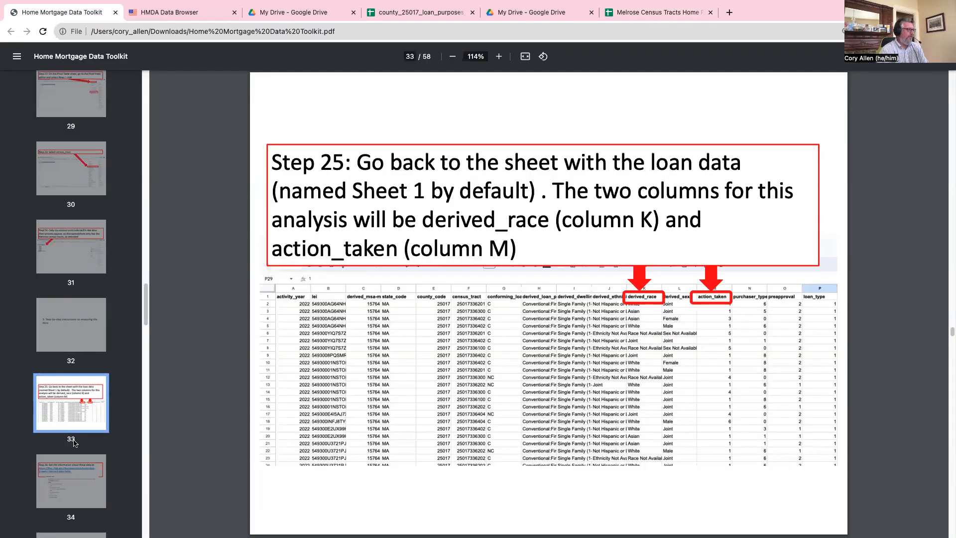
pyautogui.click(76, 472)
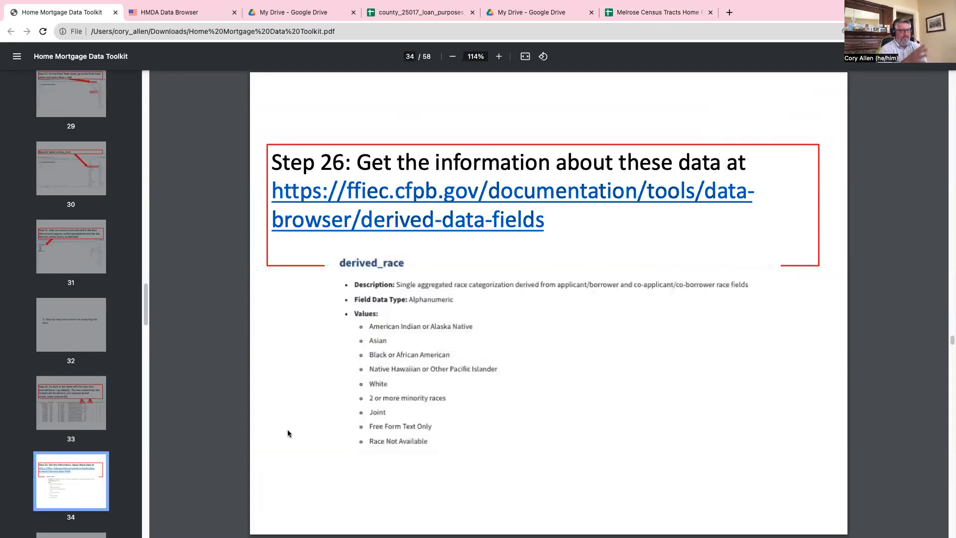
pyautogui.rightClick(384, 197)
pyautogui.click(396, 201)
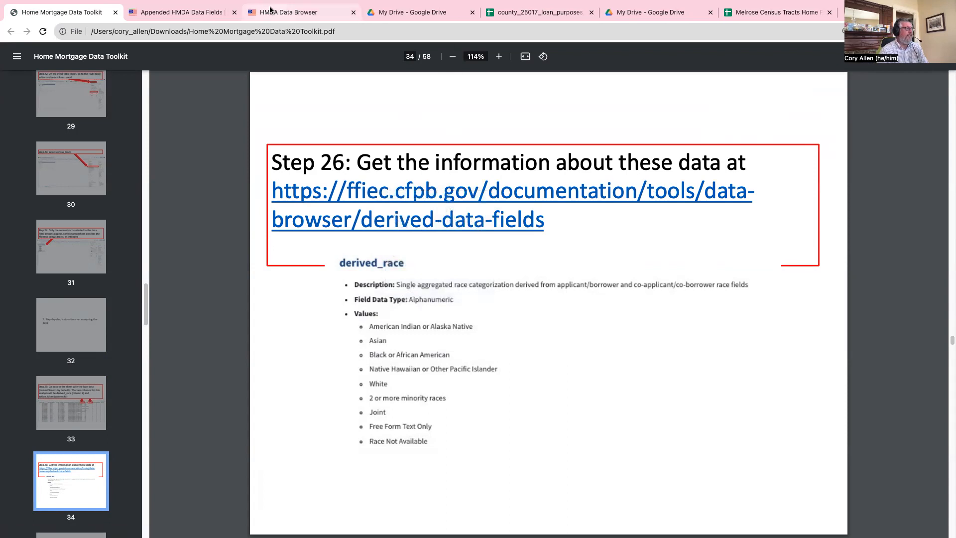
pyautogui.click(204, 14)
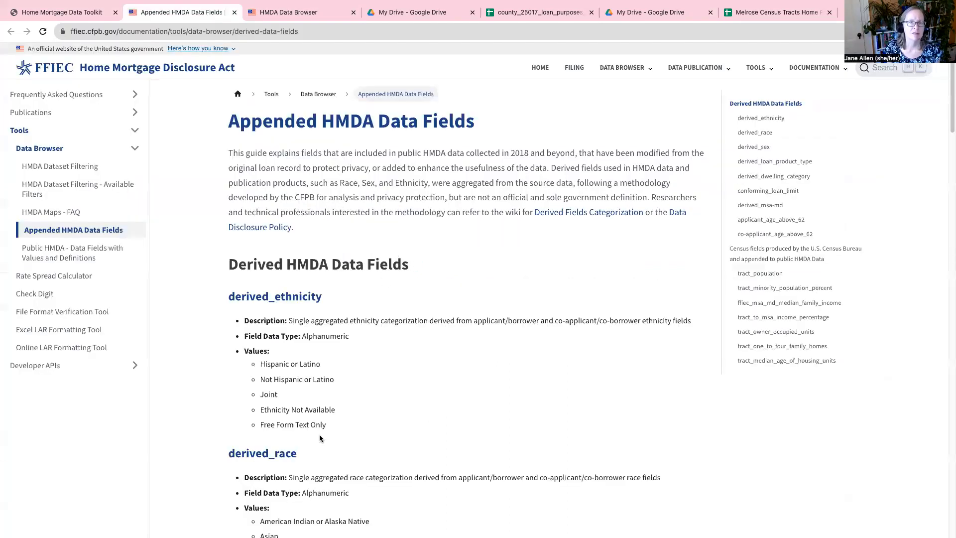
# Step: Read the derived_race description and its list of values on the Appended HMDA Data Fields page
pyautogui.scroll(-3, 331, 447)
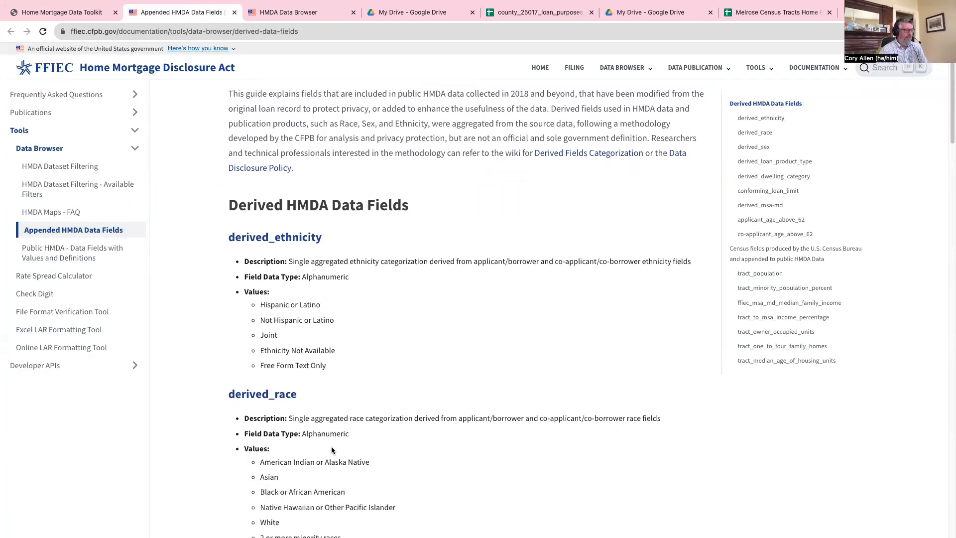
pyautogui.scroll(-2, 332, 447)
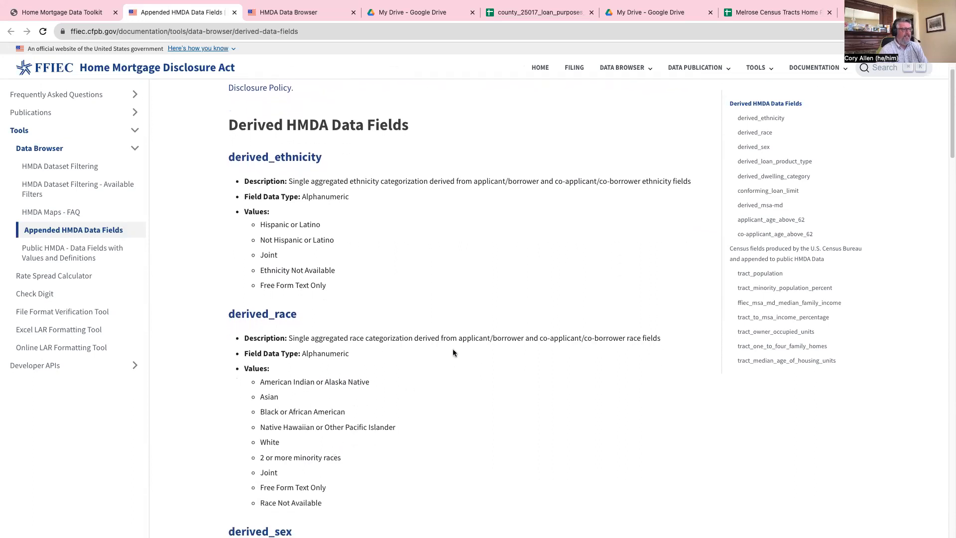
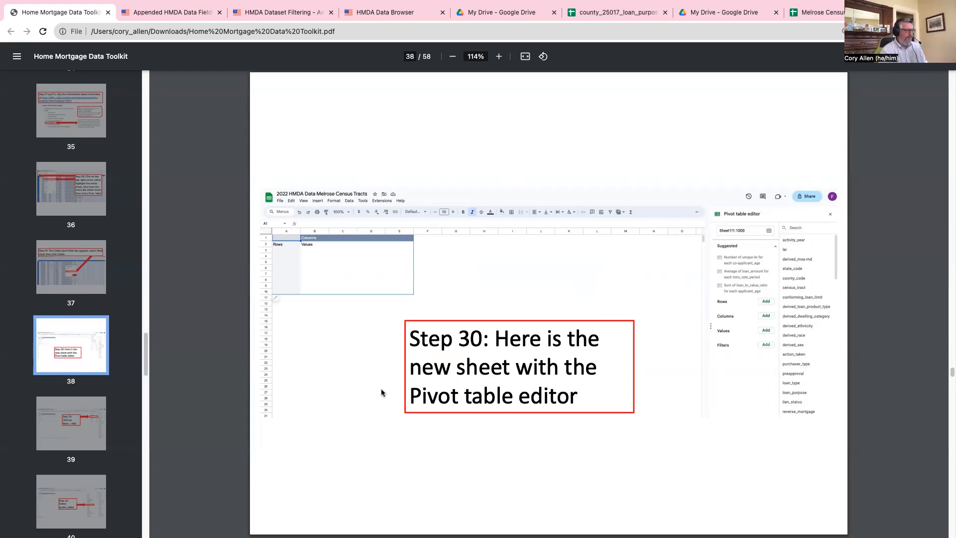
# Step: Follow toolkit pages 39 and 40 to add action_taken as the rows of Pivot Table 2 in the Melrose spreadsheet
pyautogui.click(86, 424)
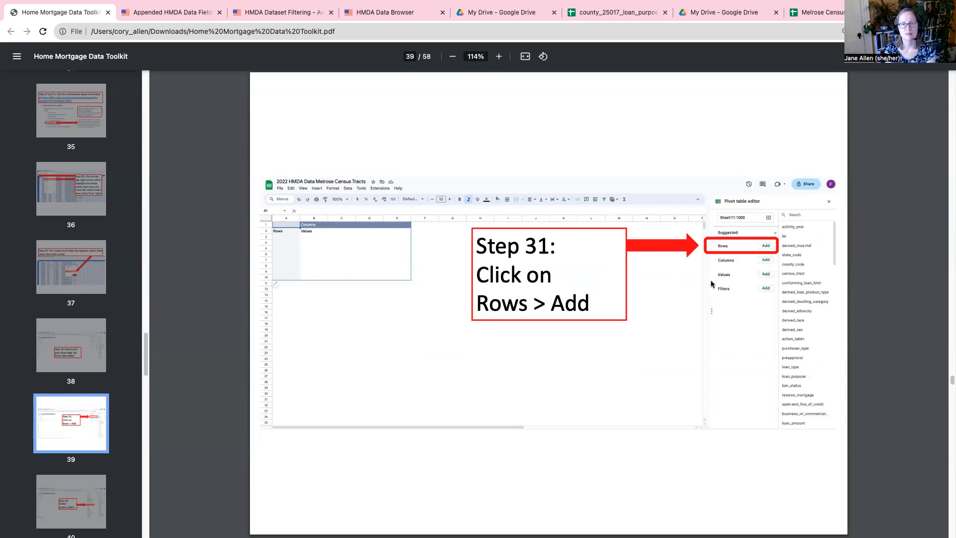
pyautogui.click(89, 508)
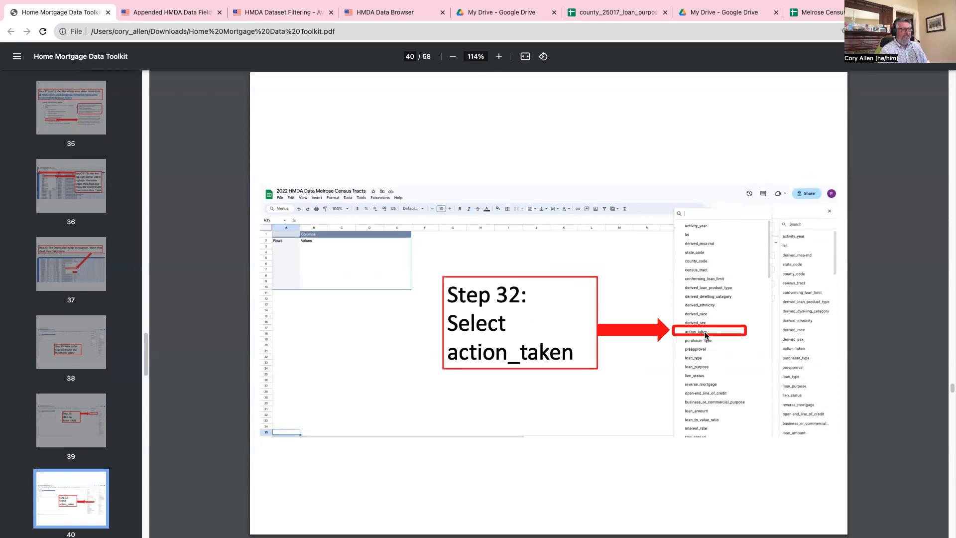
pyautogui.click(817, 13)
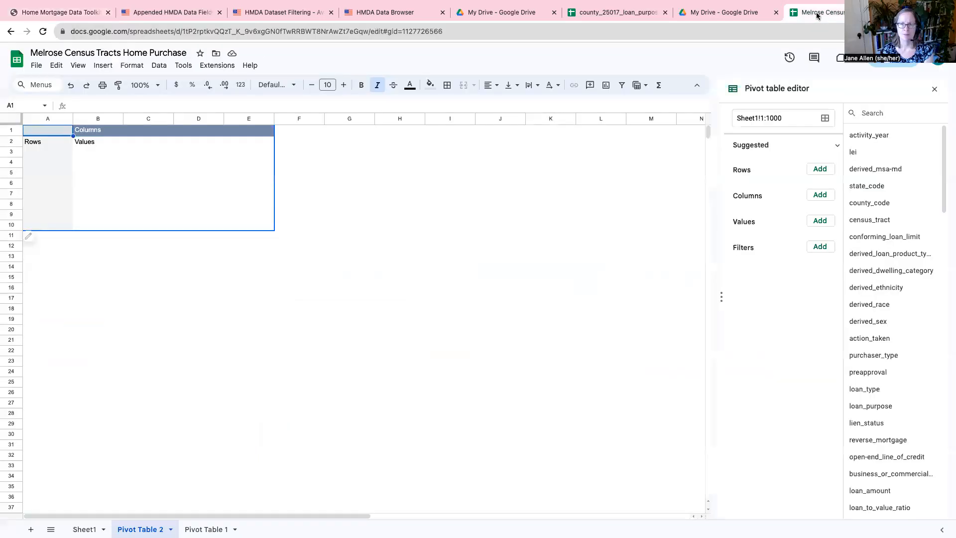
pyautogui.click(819, 169)
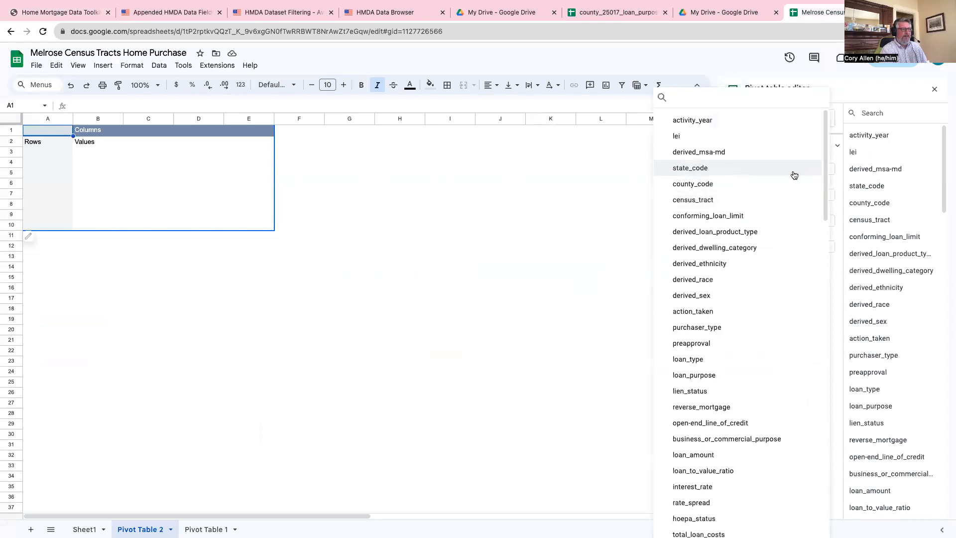
pyautogui.click(694, 312)
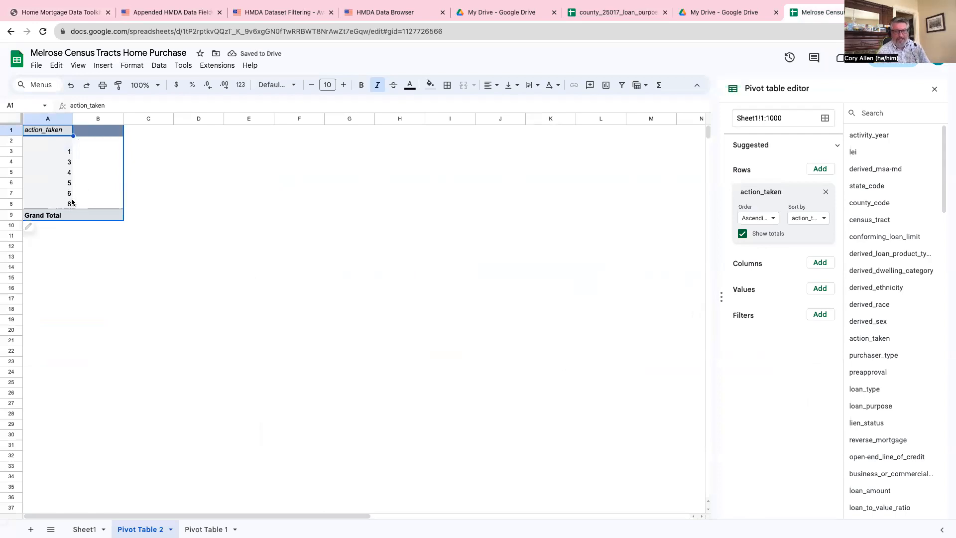
# Step: Compare the pivot table's action_taken codes with the key on the HMDA Dataset Filtering page and on toolkit page 41
pyautogui.click(374, 10)
pyautogui.click(295, 14)
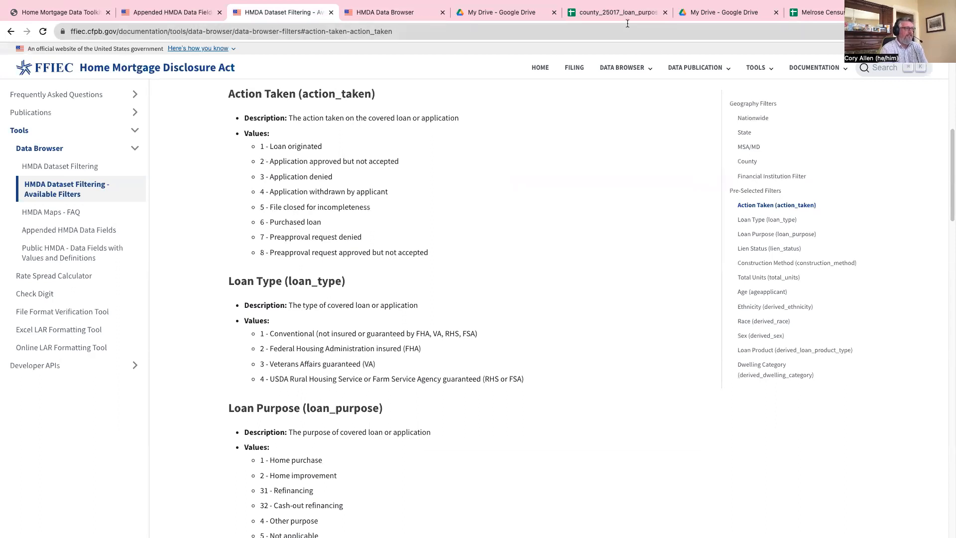
pyautogui.click(836, 10)
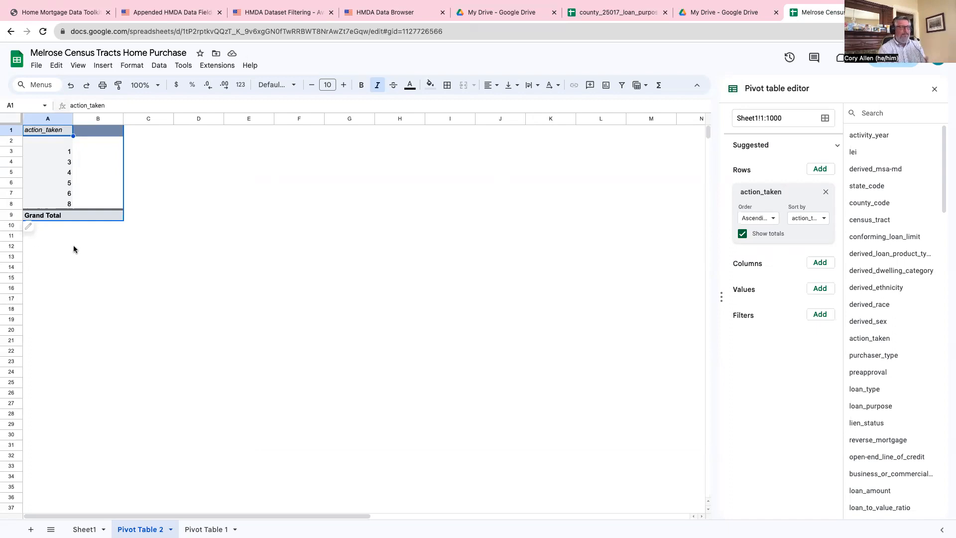
pyautogui.click(57, 13)
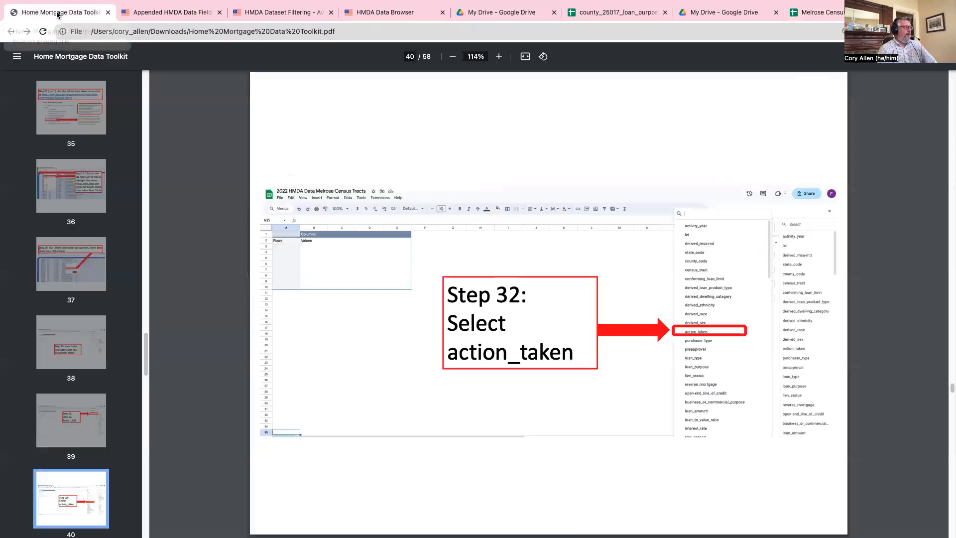
pyautogui.scroll(-5, 144, 377)
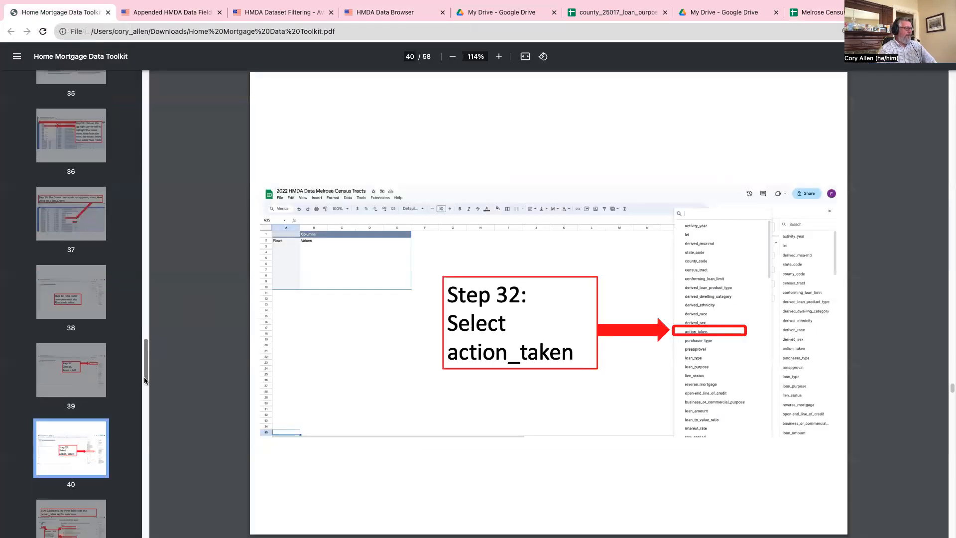
pyautogui.click(88, 391)
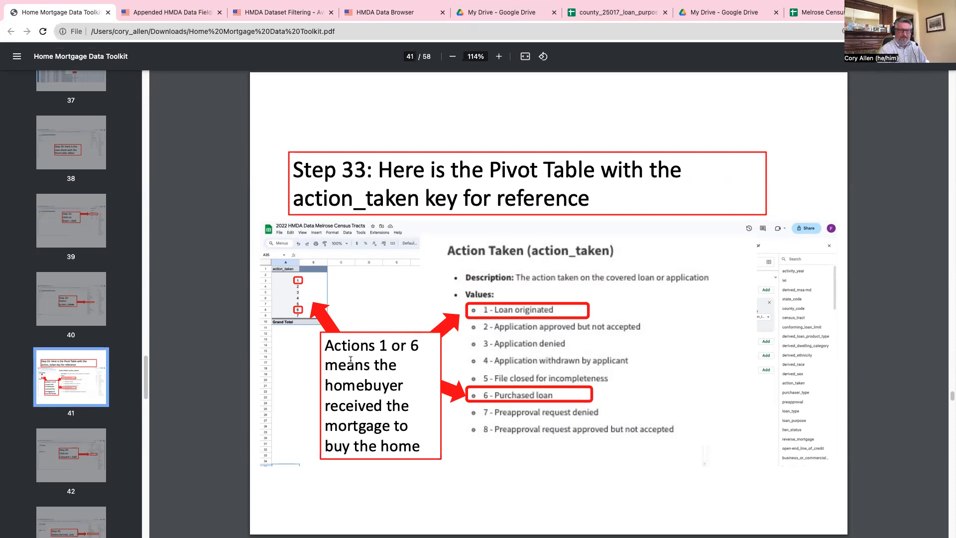
# Step: Follow toolkit pages 42 and 43 to add derived_race as the columns of Pivot Table 2
pyautogui.scroll(-3, 90, 371)
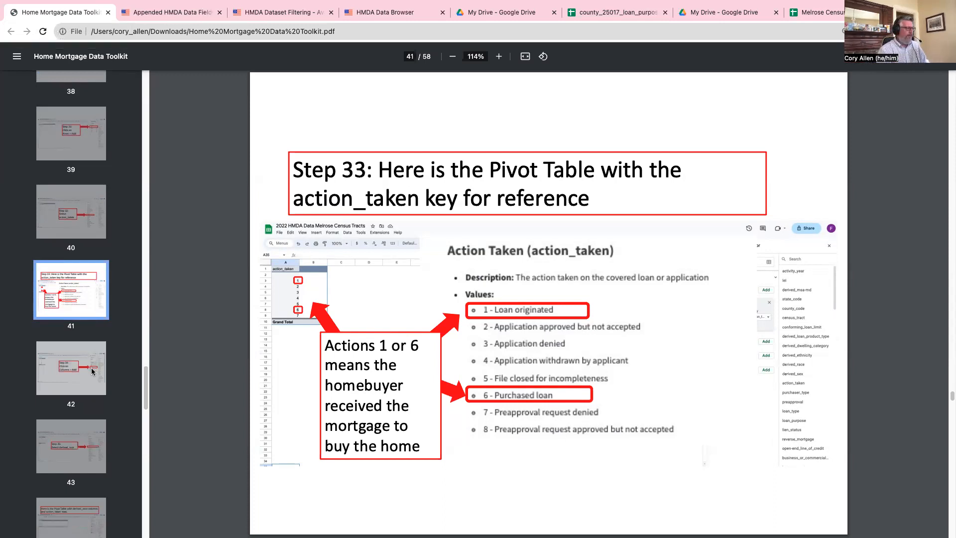
pyautogui.click(93, 373)
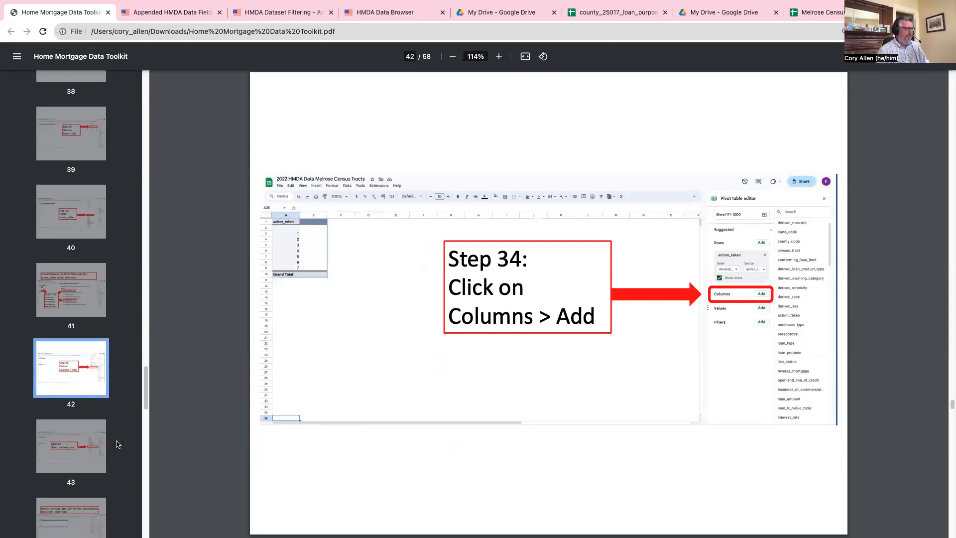
pyautogui.click(86, 441)
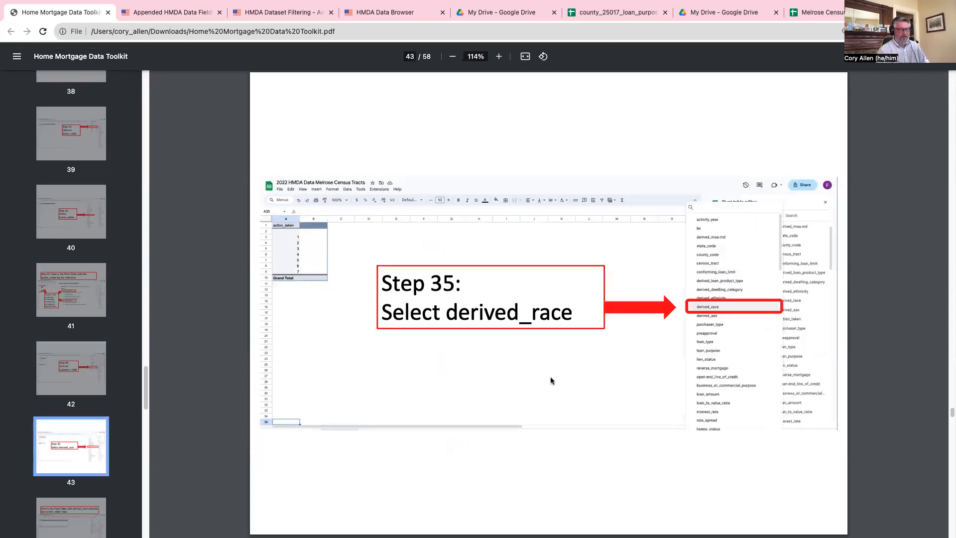
pyautogui.click(822, 14)
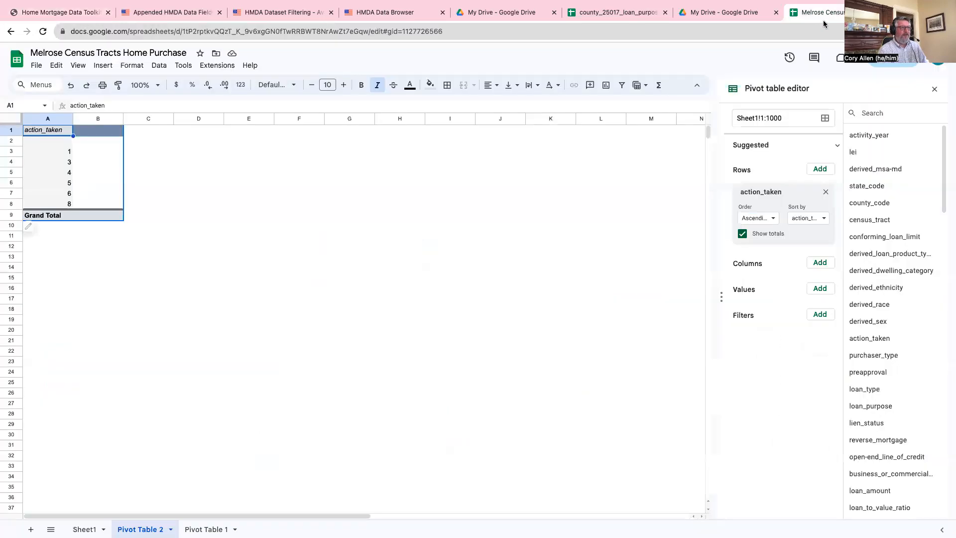
pyautogui.click(820, 264)
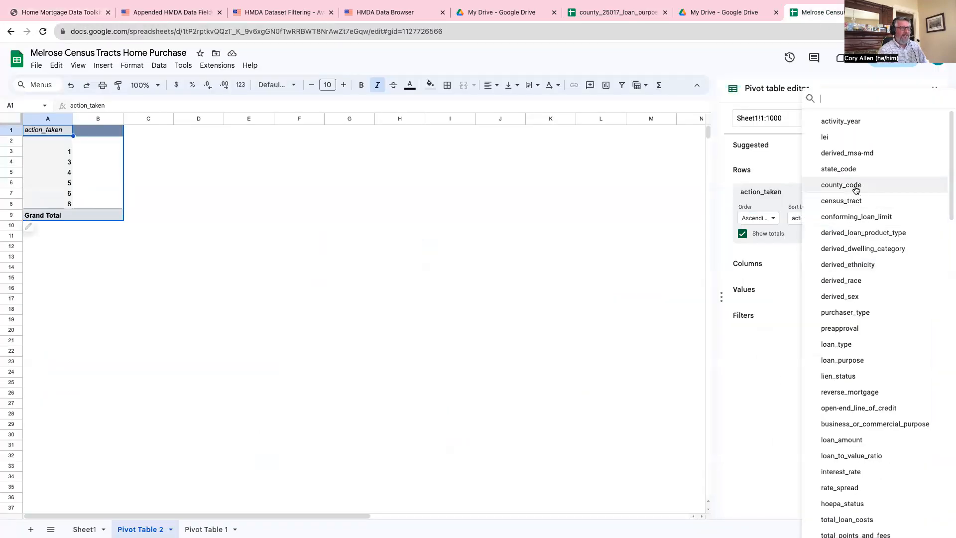
pyautogui.click(841, 282)
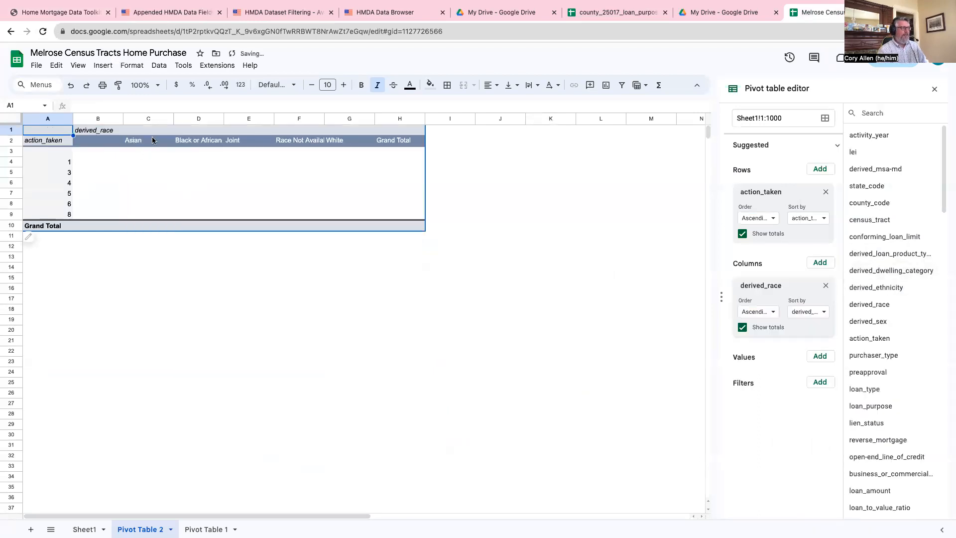
# Step: Examine the race categories in the pivot table by highlighting columns C through G, including Asian, Black or African American, Joint and White
pyautogui.click(147, 118)
pyautogui.click(194, 119)
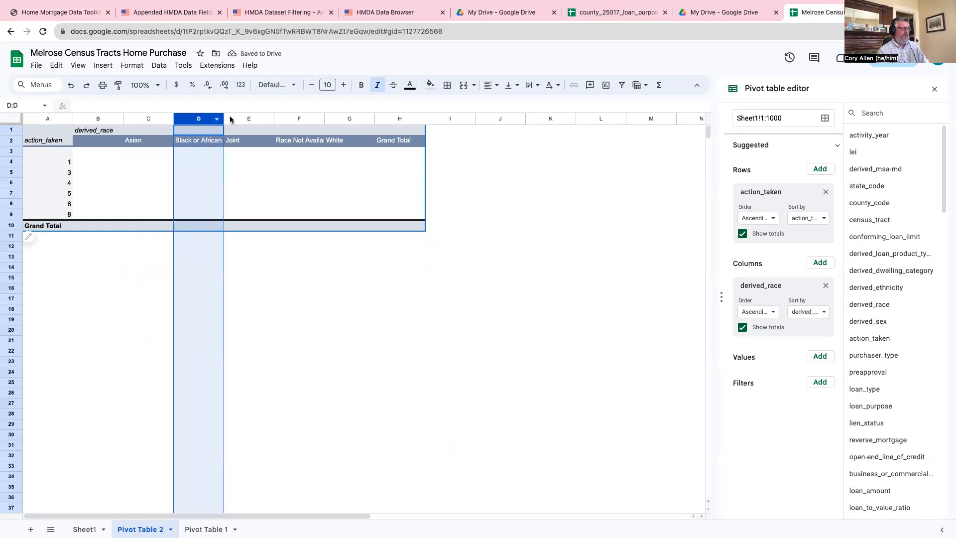
pyautogui.click(237, 116)
pyautogui.click(296, 119)
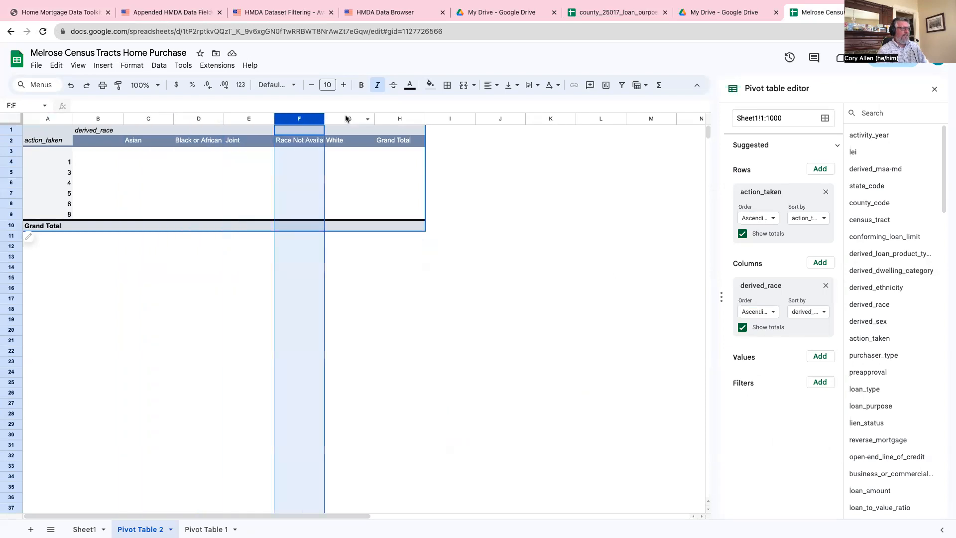
pyautogui.click(347, 119)
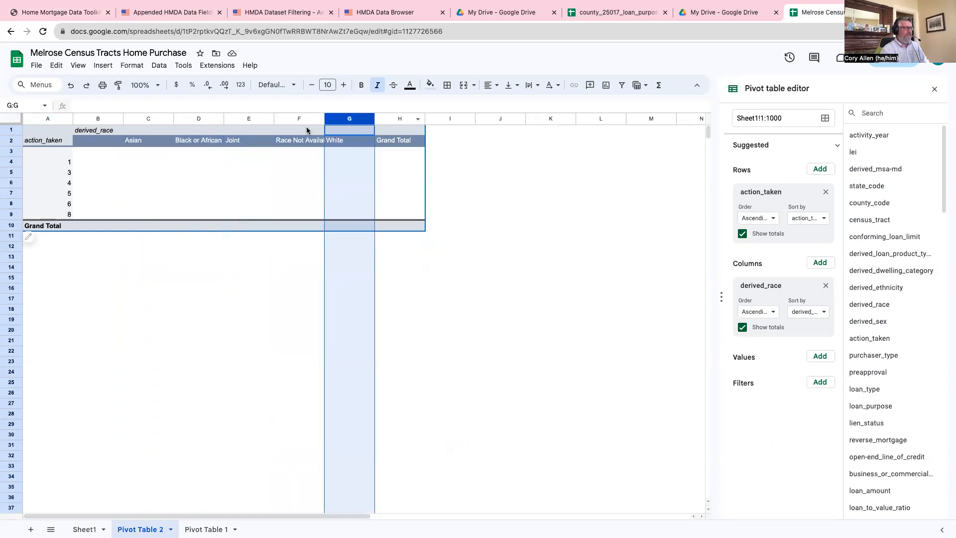
pyautogui.click(192, 118)
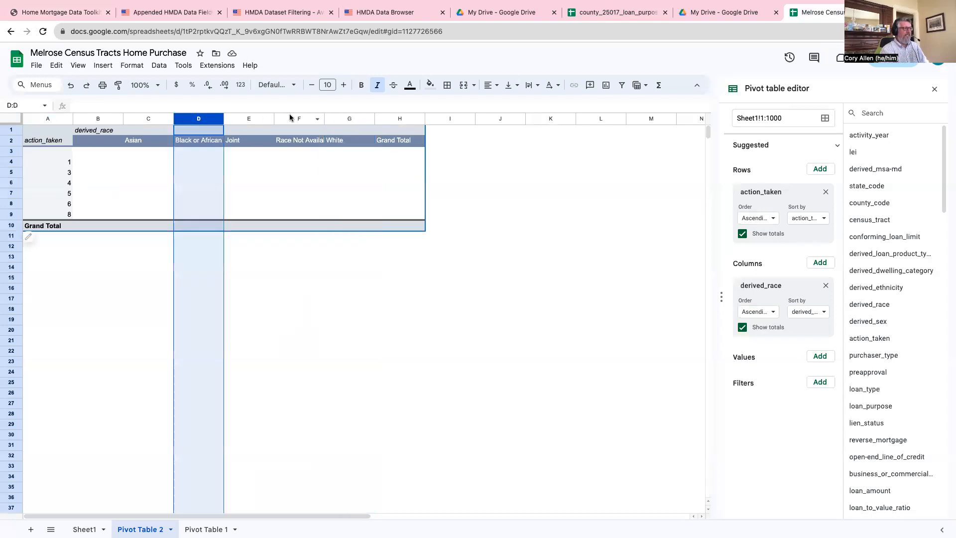
pyautogui.click(334, 118)
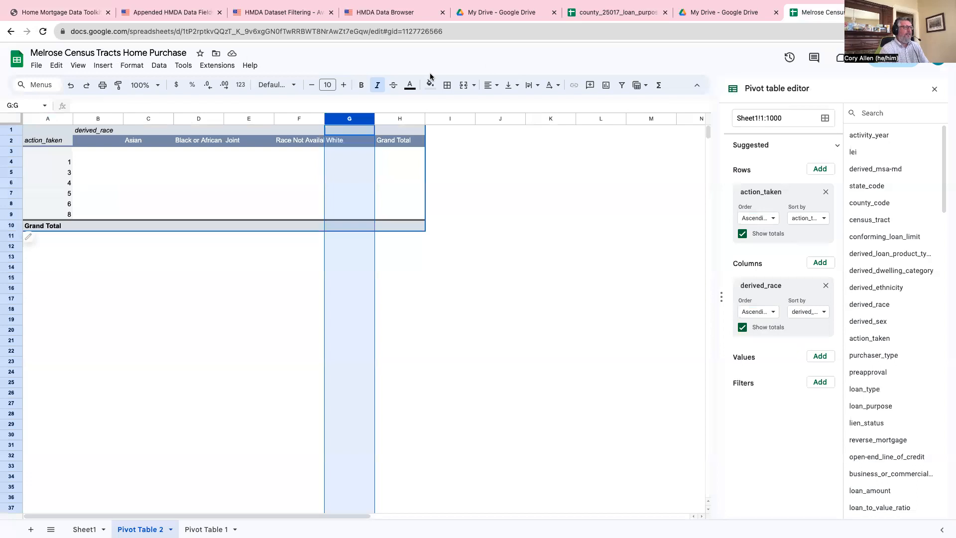
# Step: Follow toolkit pages 44 to 46 to add loan_purpose as the values of Pivot Table 2
pyautogui.click(53, 14)
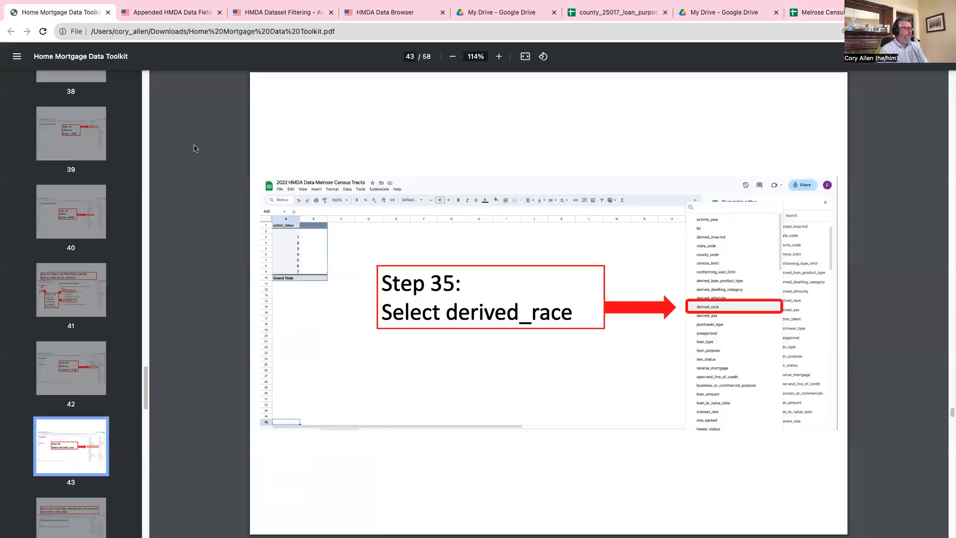
pyautogui.scroll(-3, 93, 379)
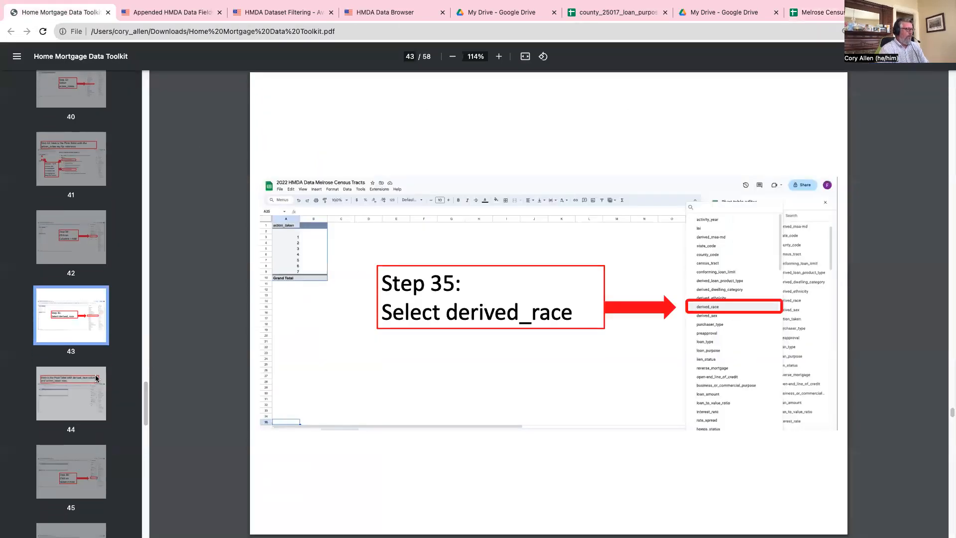
pyautogui.click(92, 381)
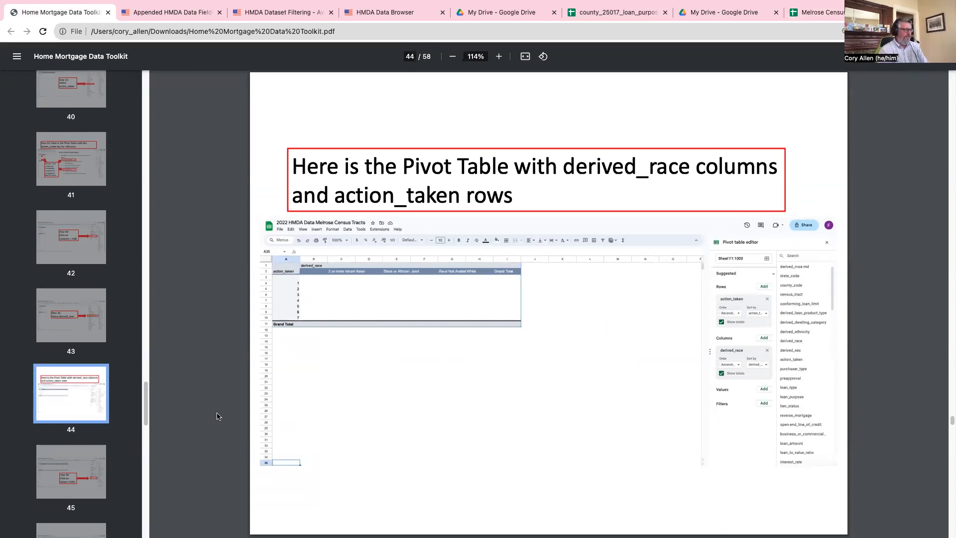
pyautogui.click(70, 461)
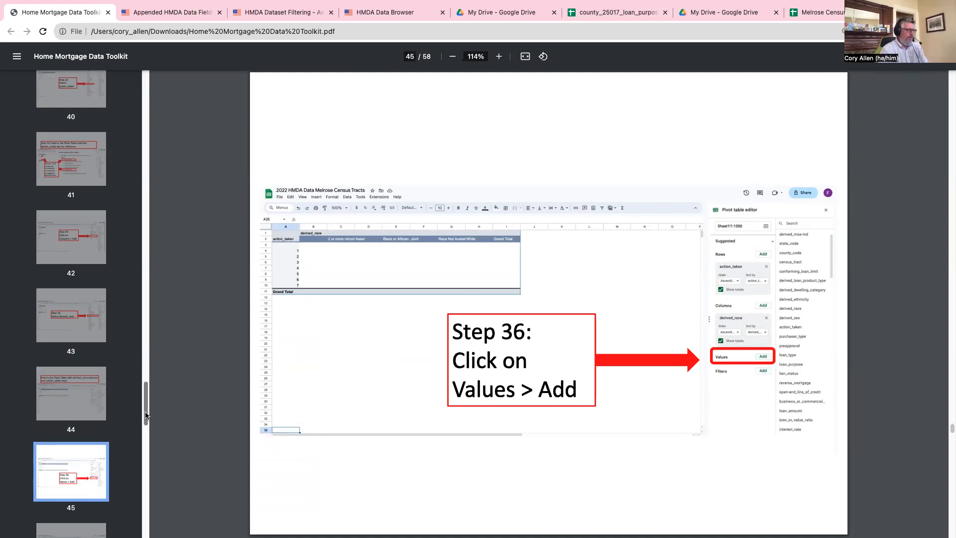
pyautogui.scroll(-3, 145, 415)
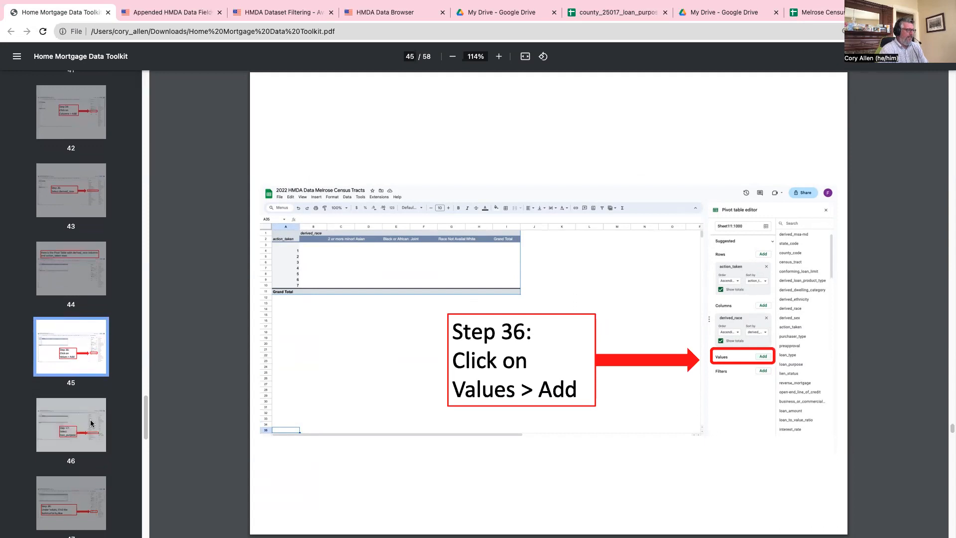
pyautogui.click(90, 423)
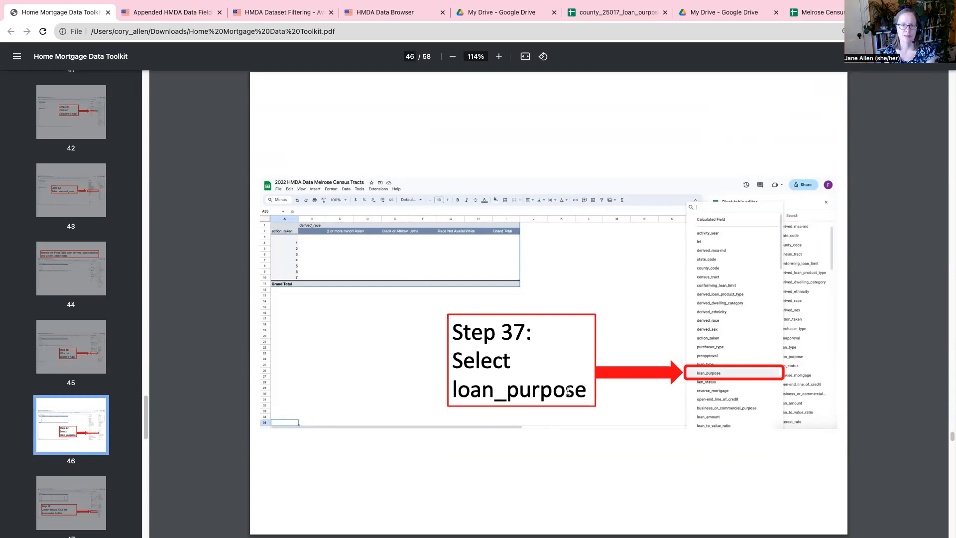
pyautogui.click(87, 358)
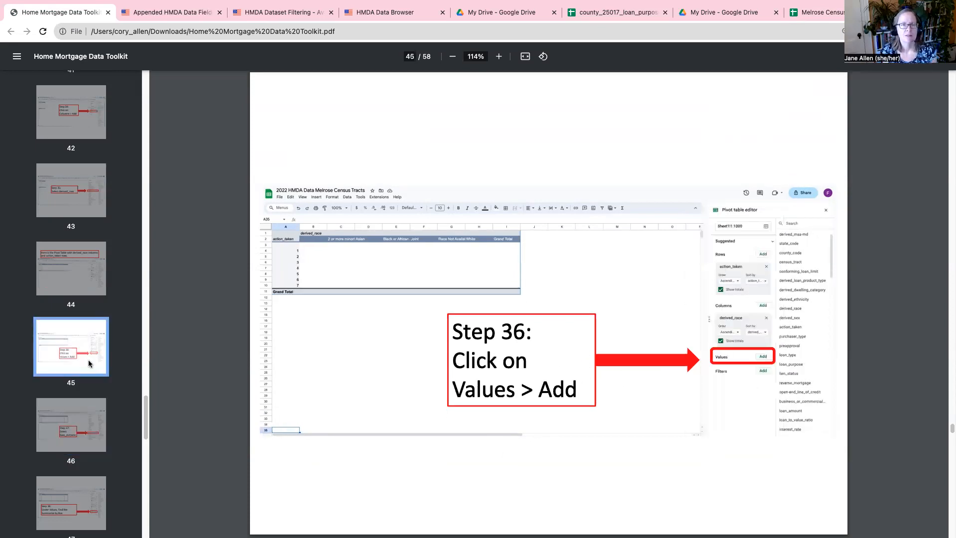
pyautogui.click(85, 421)
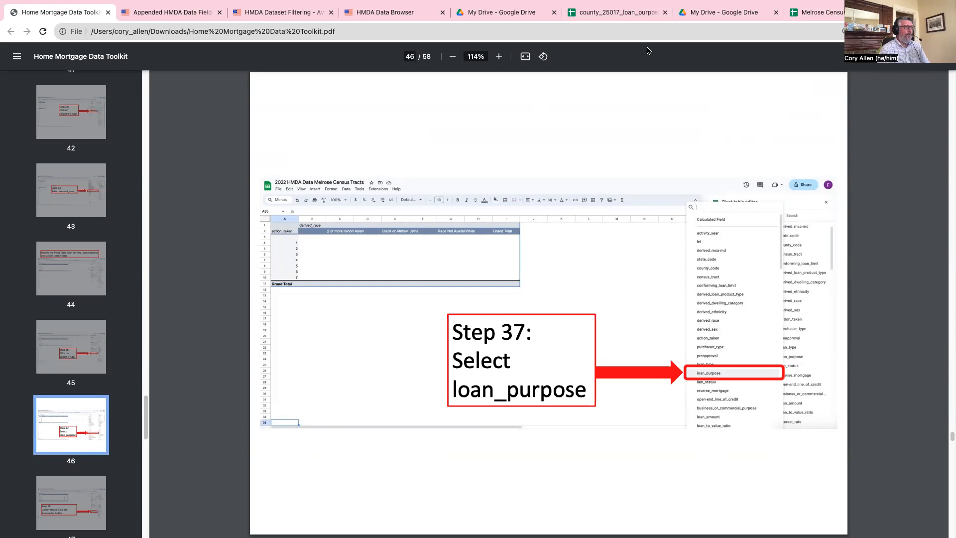
pyautogui.click(812, 13)
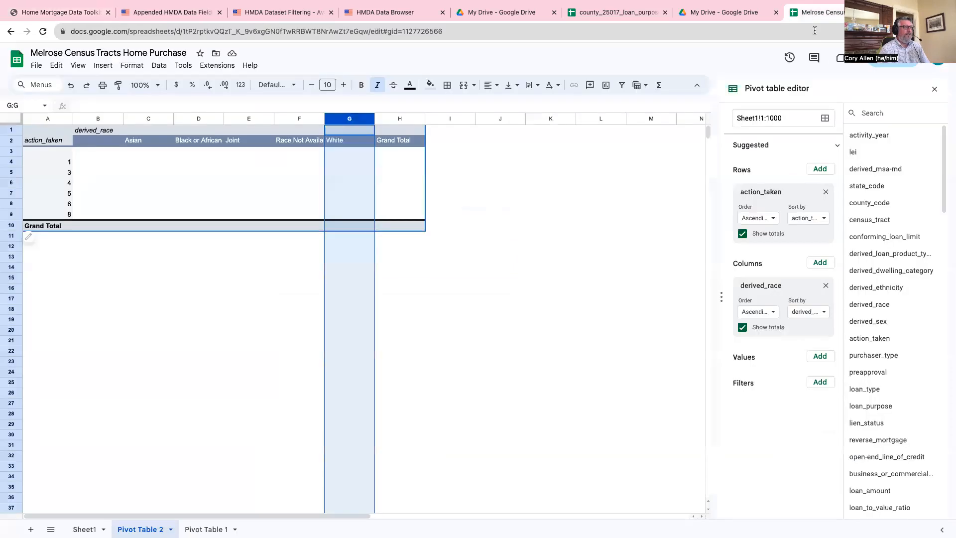
pyautogui.click(820, 357)
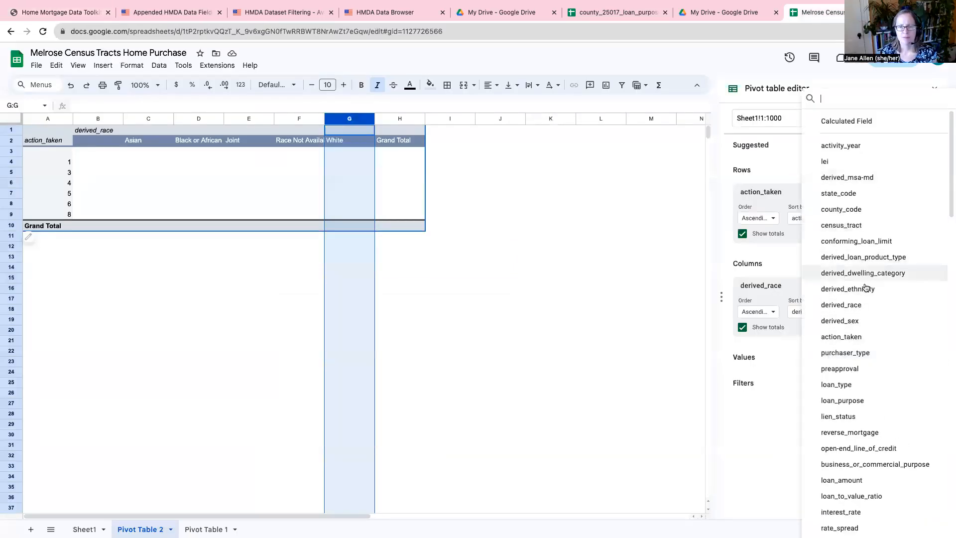
pyautogui.click(852, 402)
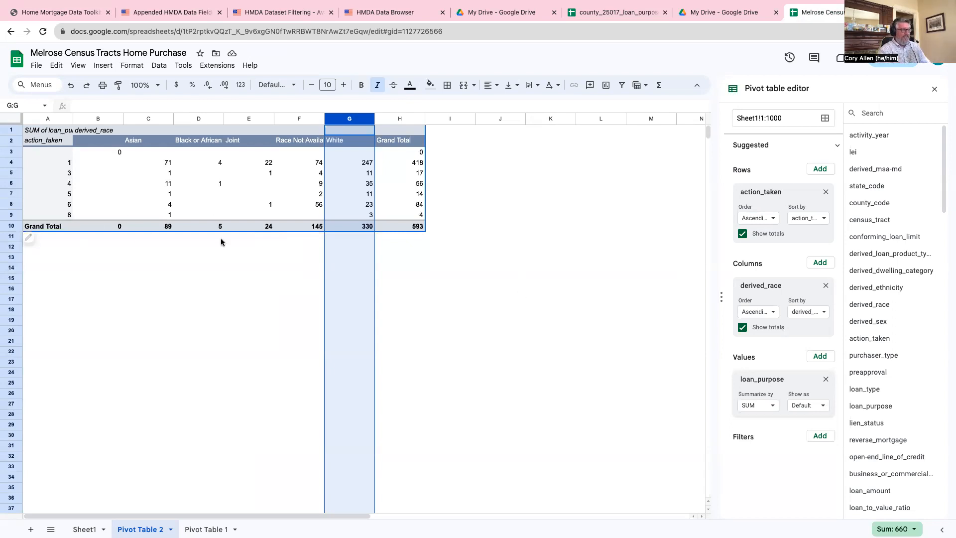
# Step: Follow toolkit pages 47 and 48 to summarize the loan_purpose values of Pivot Table 2 by COUNTA
pyautogui.click(56, 16)
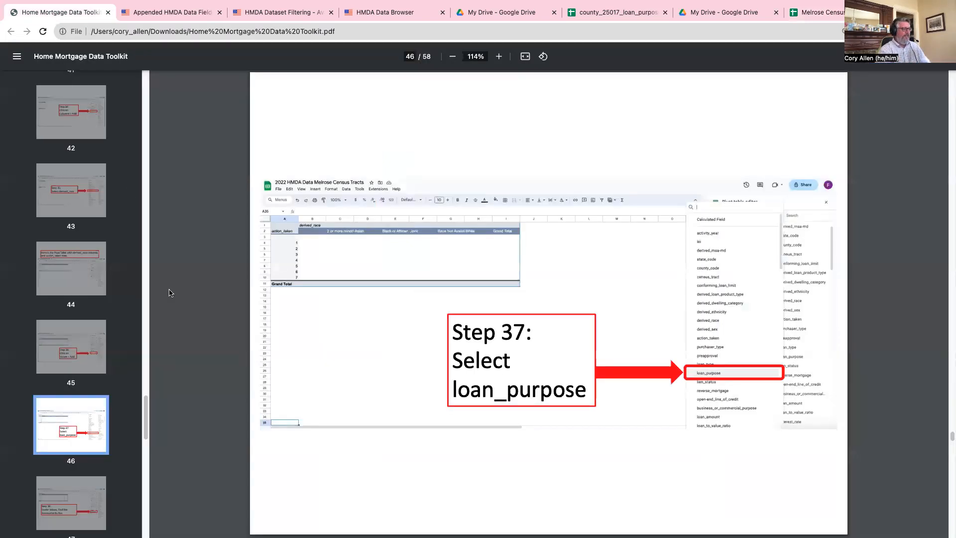
pyautogui.scroll(-4, 118, 407)
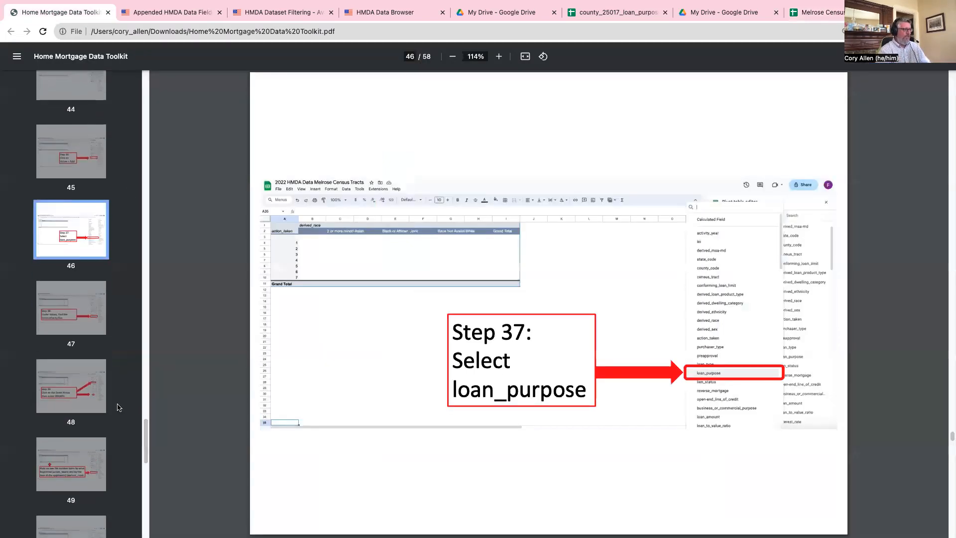
pyautogui.click(77, 316)
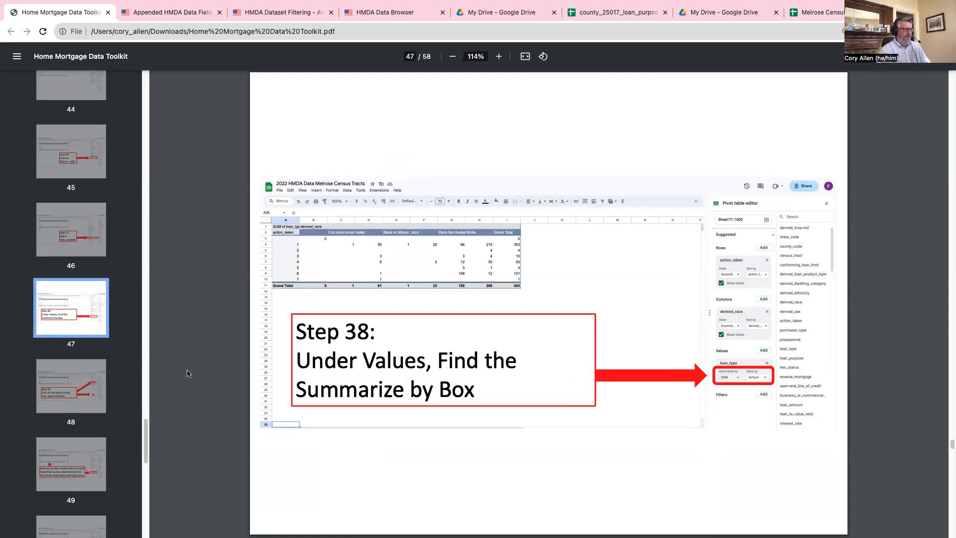
pyautogui.click(82, 394)
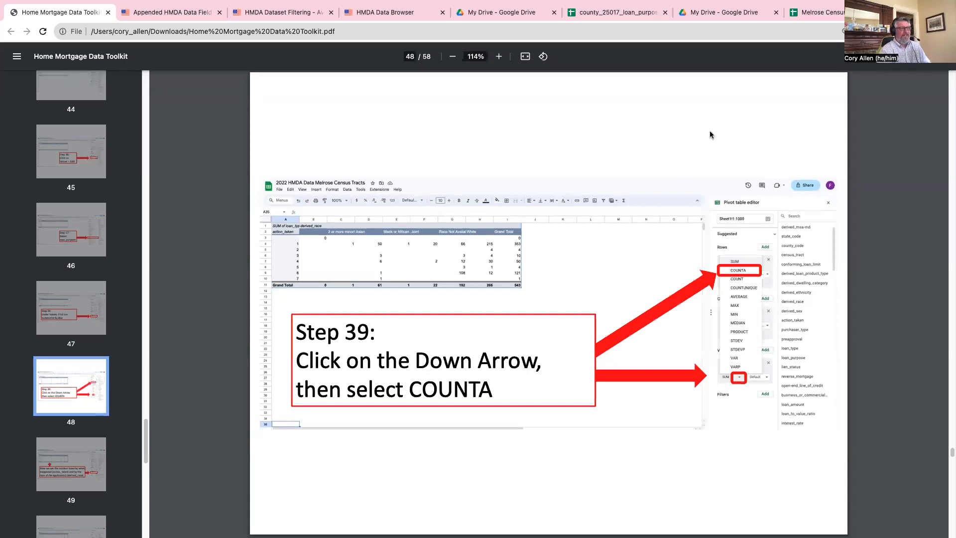
pyautogui.click(811, 19)
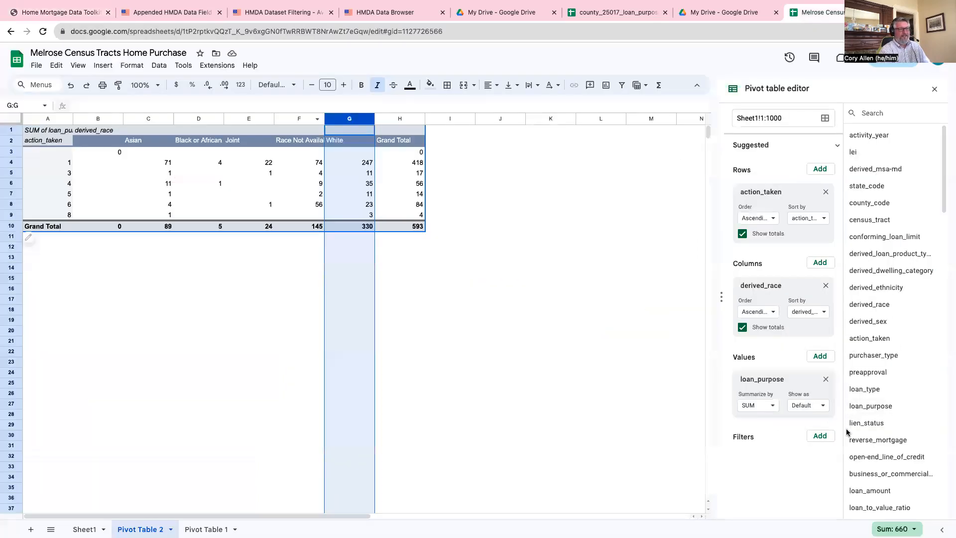
pyautogui.click(766, 405)
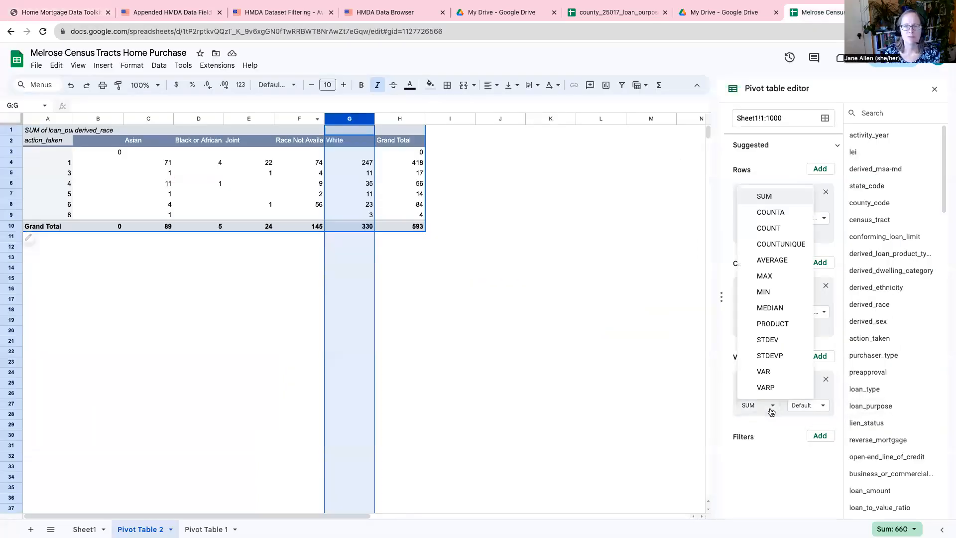
pyautogui.click(773, 213)
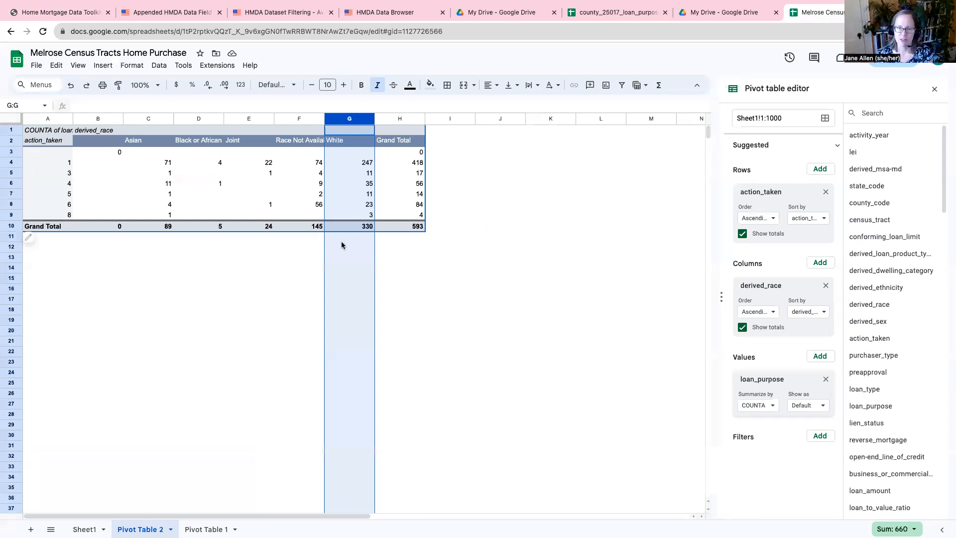
# Step: Read toolkit pages 49 and 50 on loan counts, and check the overall grand total of applications in Pivot Table 2
pyautogui.click(46, 15)
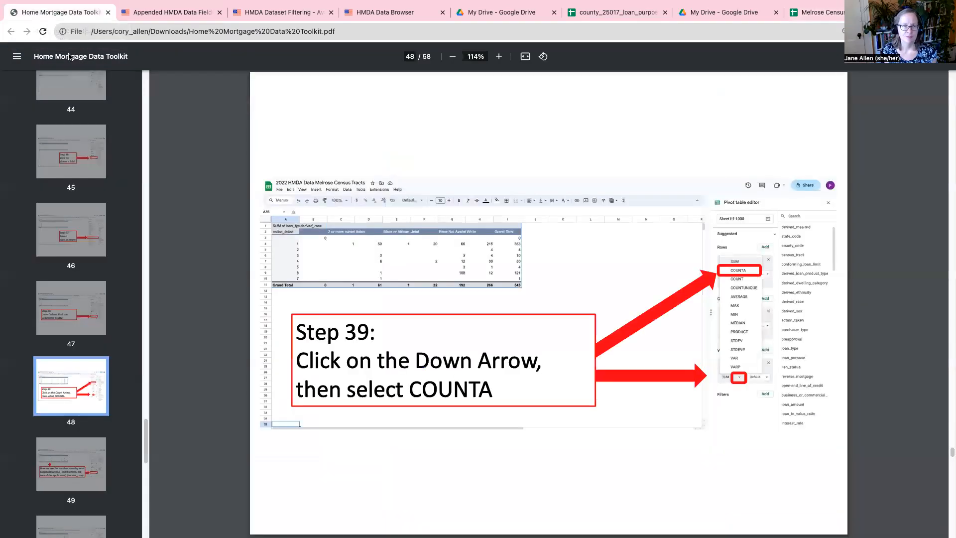
pyautogui.click(83, 474)
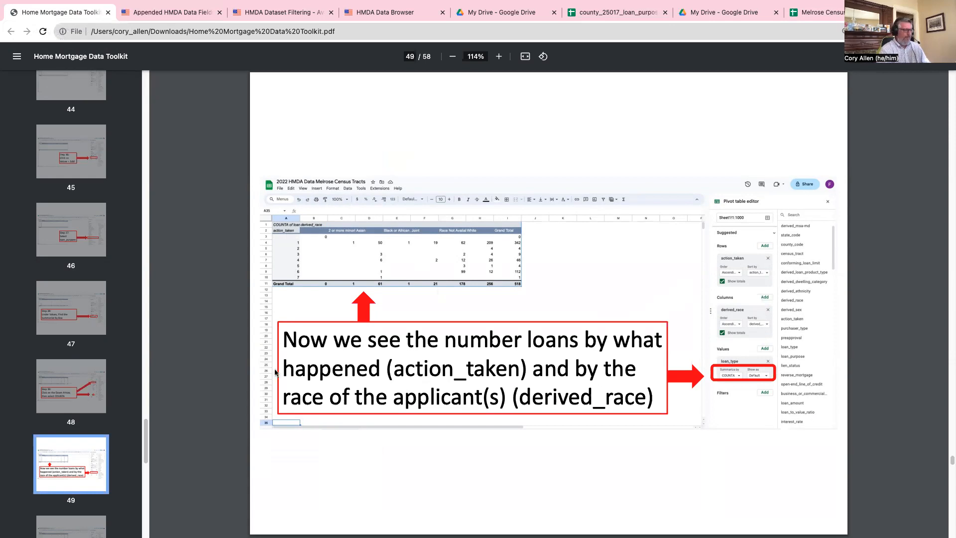
pyautogui.scroll(-2, 144, 456)
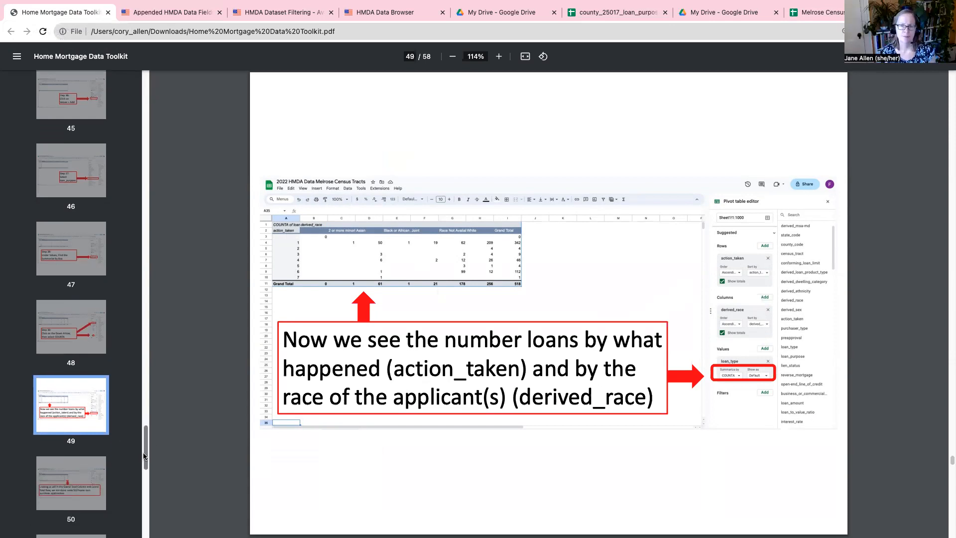
pyautogui.scroll(-2, 144, 456)
pyautogui.click(83, 440)
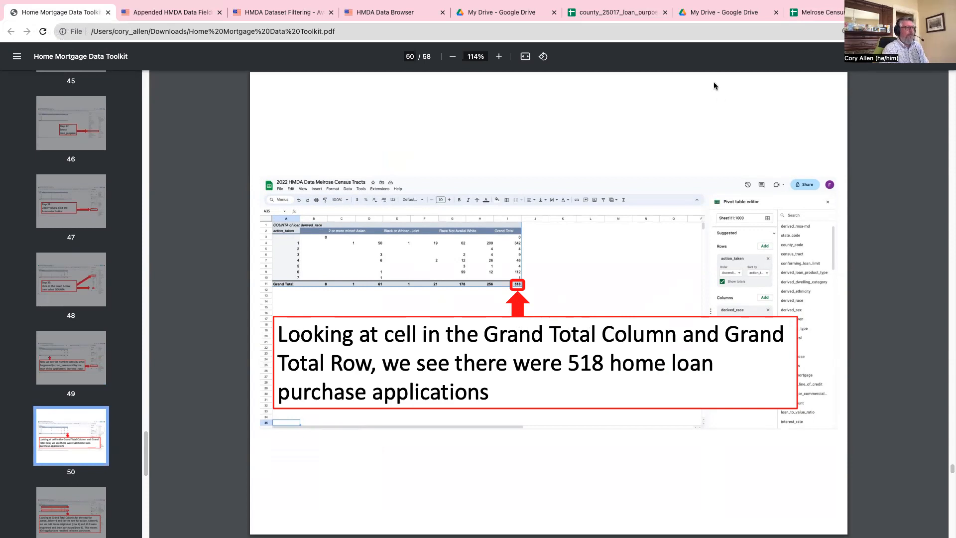
pyautogui.click(806, 14)
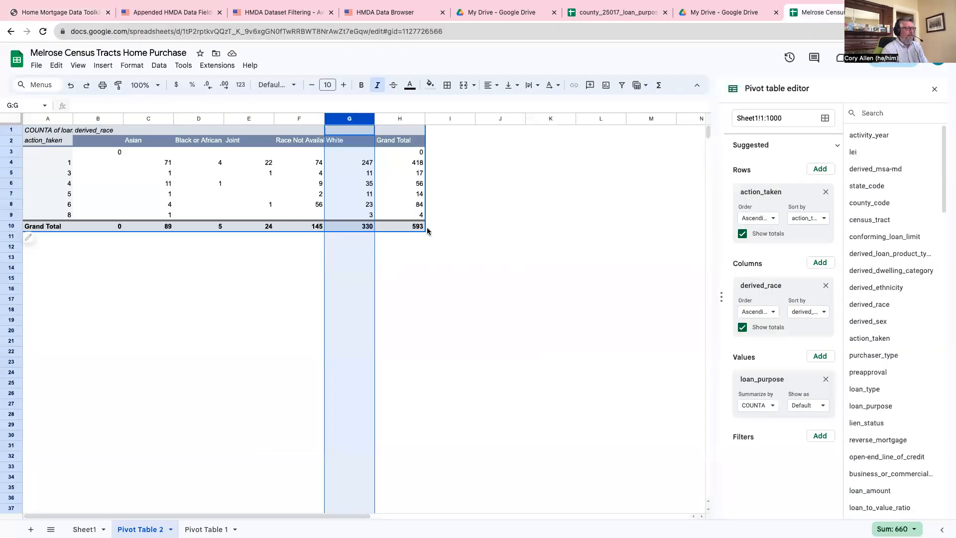
pyautogui.click(415, 249)
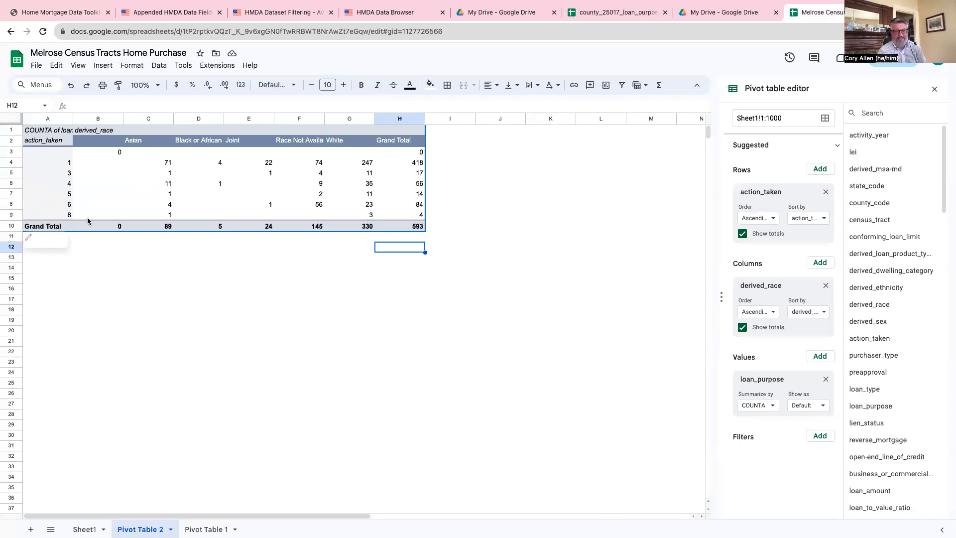
# Step: Read toolkit pages 51 to 53 on originated loans and the Black homebuyer share, continuing to page 54, "Compare to city census data"
pyautogui.click(75, 14)
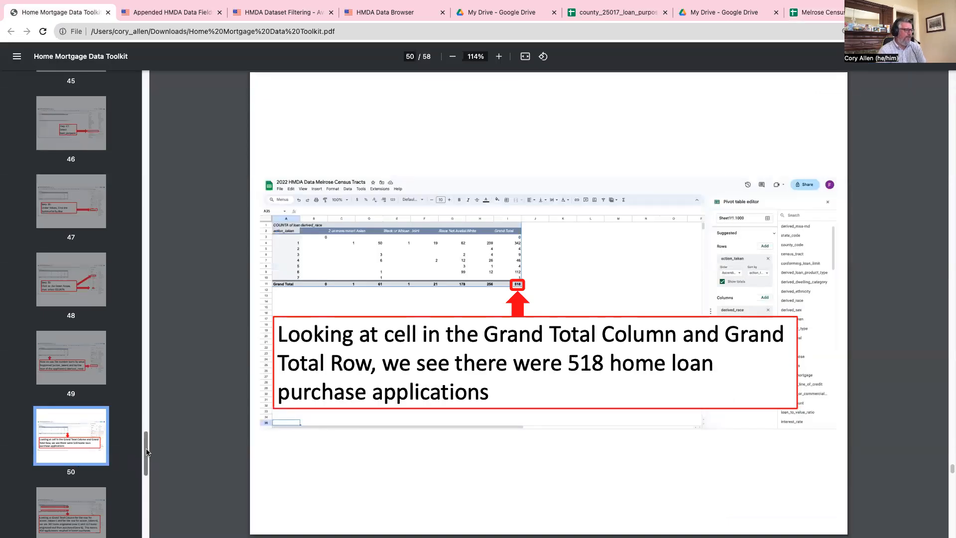
pyautogui.scroll(-3, 146, 451)
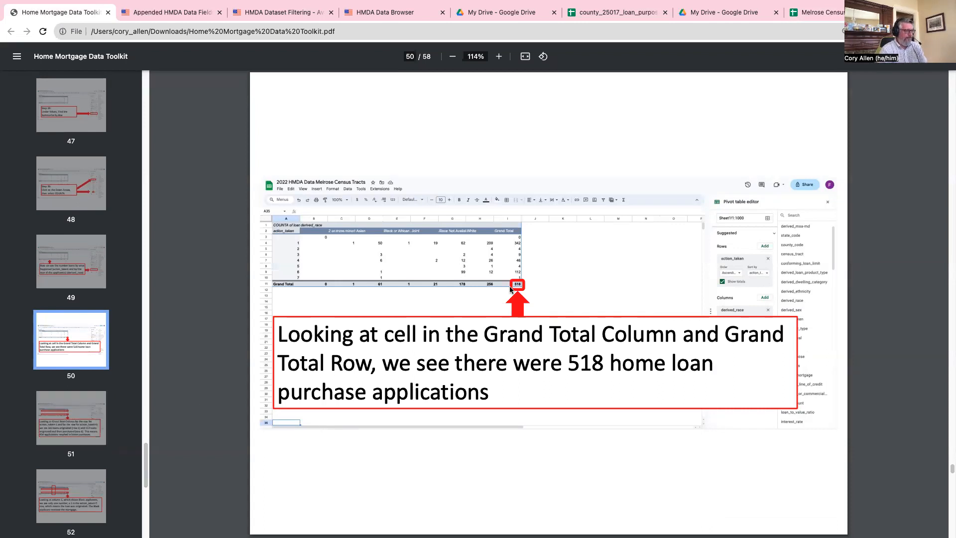
pyautogui.click(71, 424)
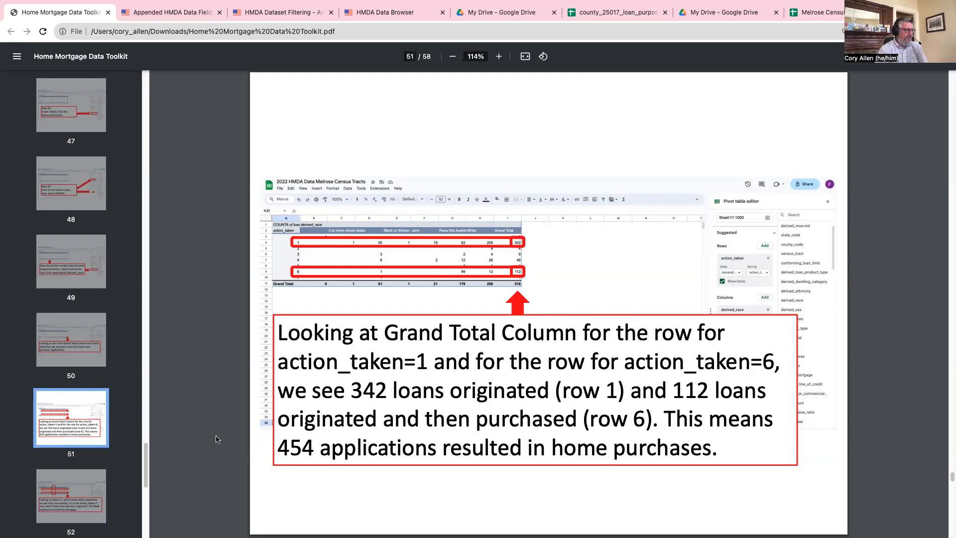
pyautogui.click(70, 484)
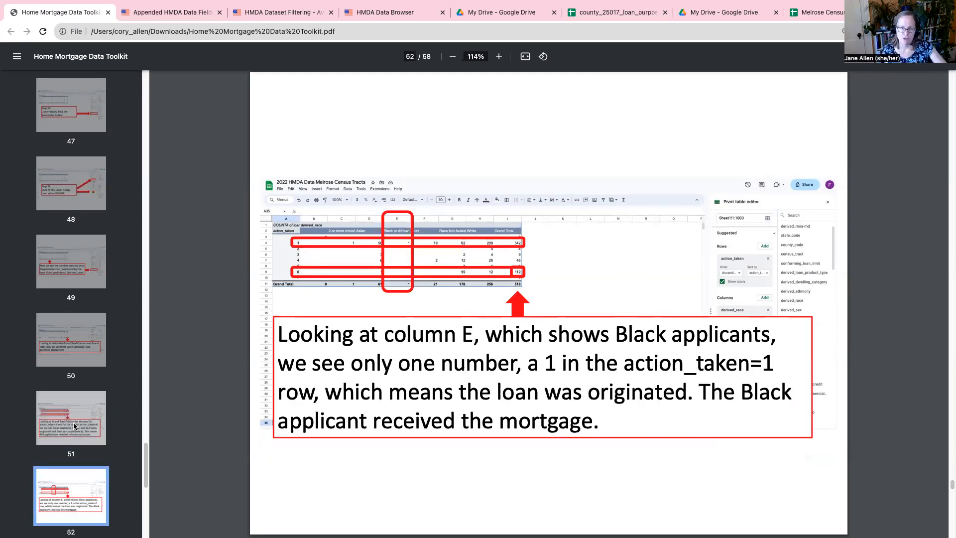
pyautogui.click(75, 425)
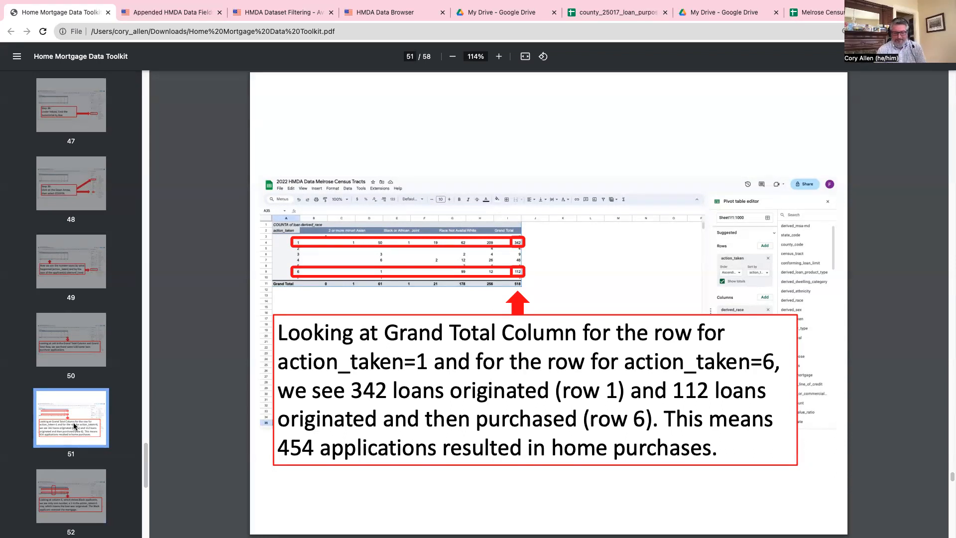
pyautogui.click(74, 498)
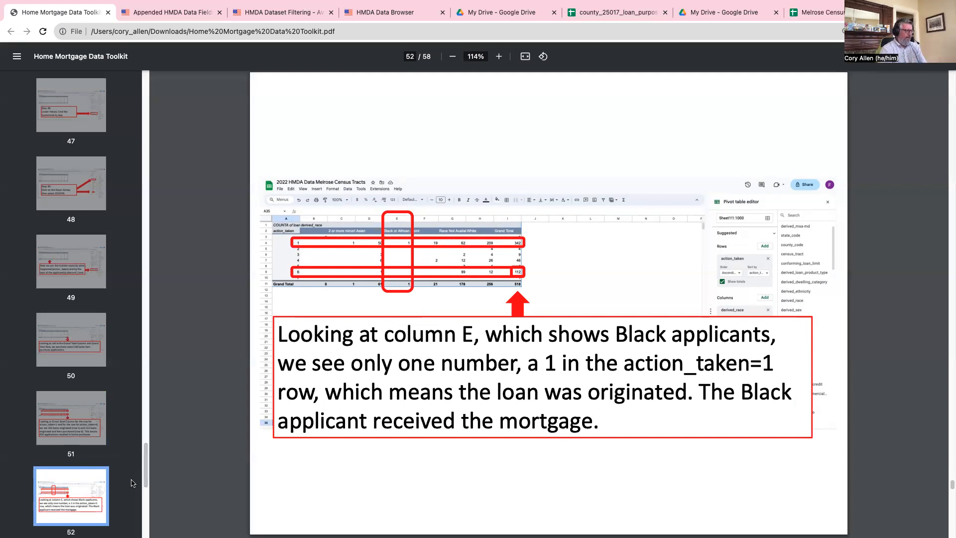
pyautogui.scroll(-3, 77, 485)
pyautogui.click(77, 484)
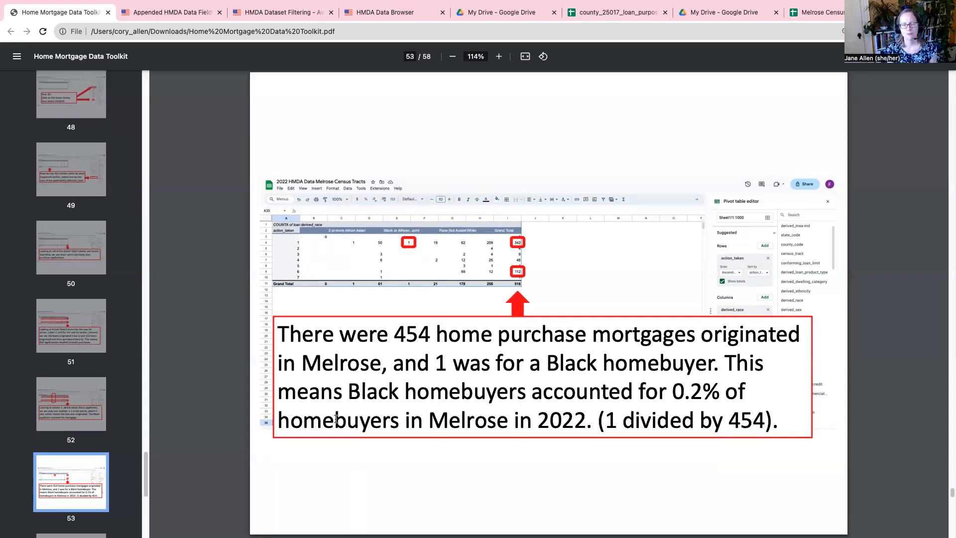
pyautogui.scroll(-2, 88, 470)
pyautogui.click(88, 471)
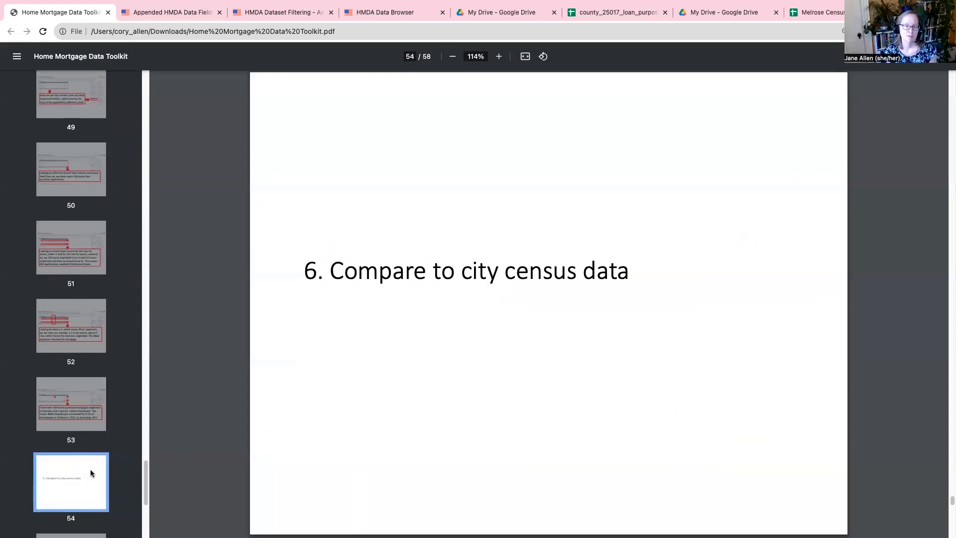